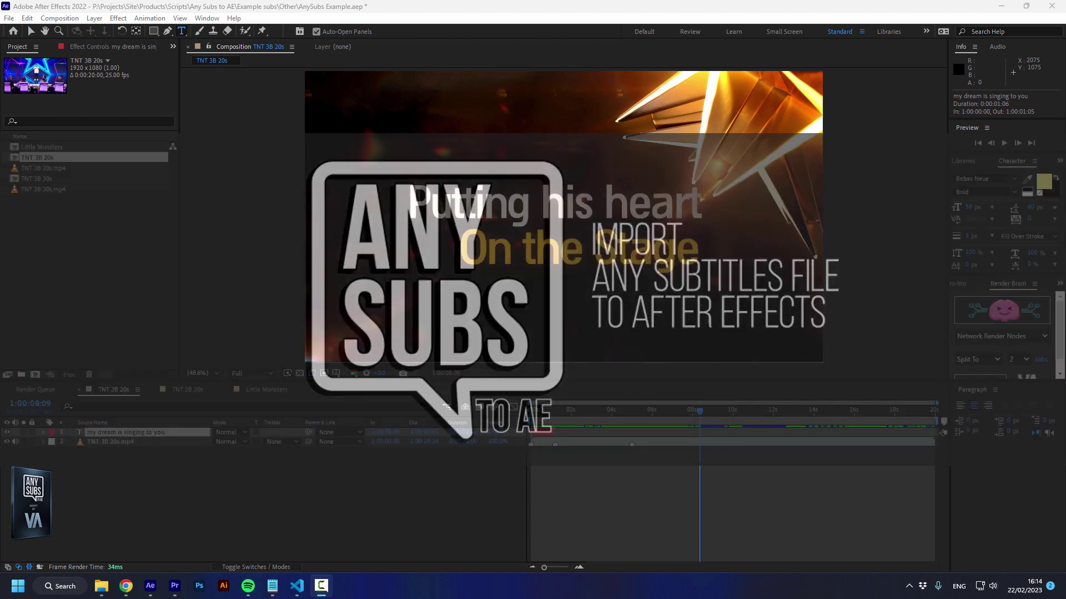
# Step: Scrub back to the start and select the SUBTITLES template text layer
pyautogui.click(698, 415)
pyautogui.moveTo(698, 415); pyautogui.dragTo(540, 418)
pyautogui.click(560, 462)
pyautogui.click(543, 435)
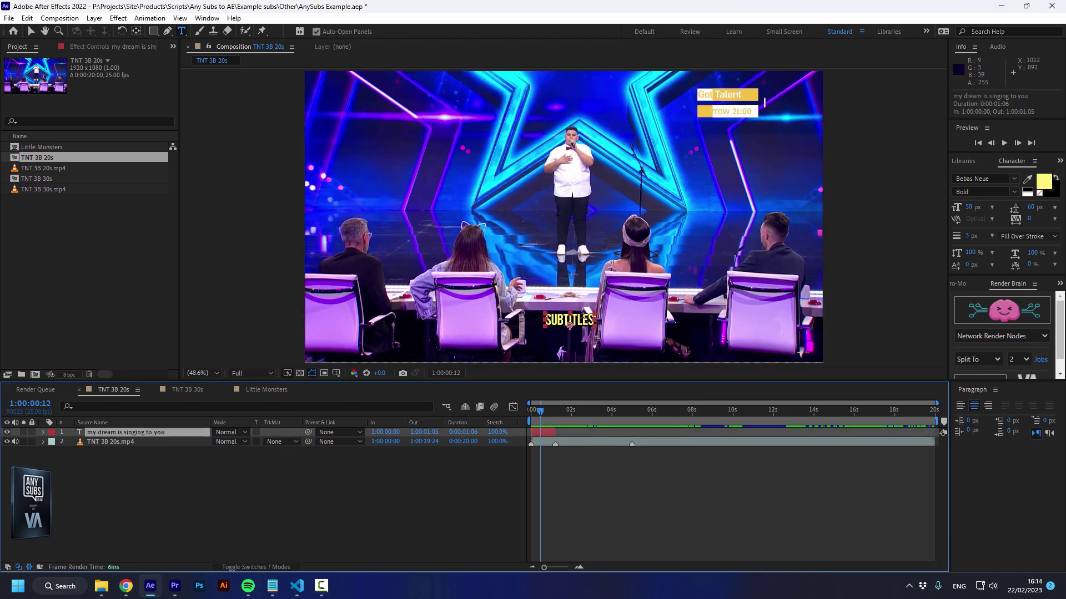
pyautogui.press('v')
pyautogui.click(598, 321)
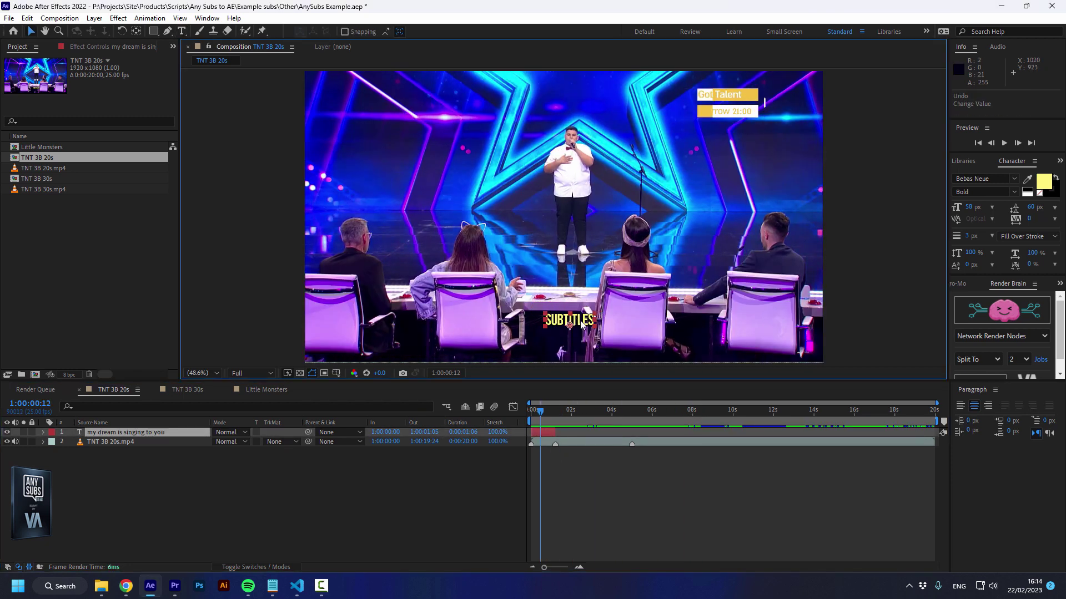
# Step: Run AnySubs.jsxbin on TNT 3B 20s.srt and scrub to check the 11 imported subtitle layers
pyautogui.click(8, 19)
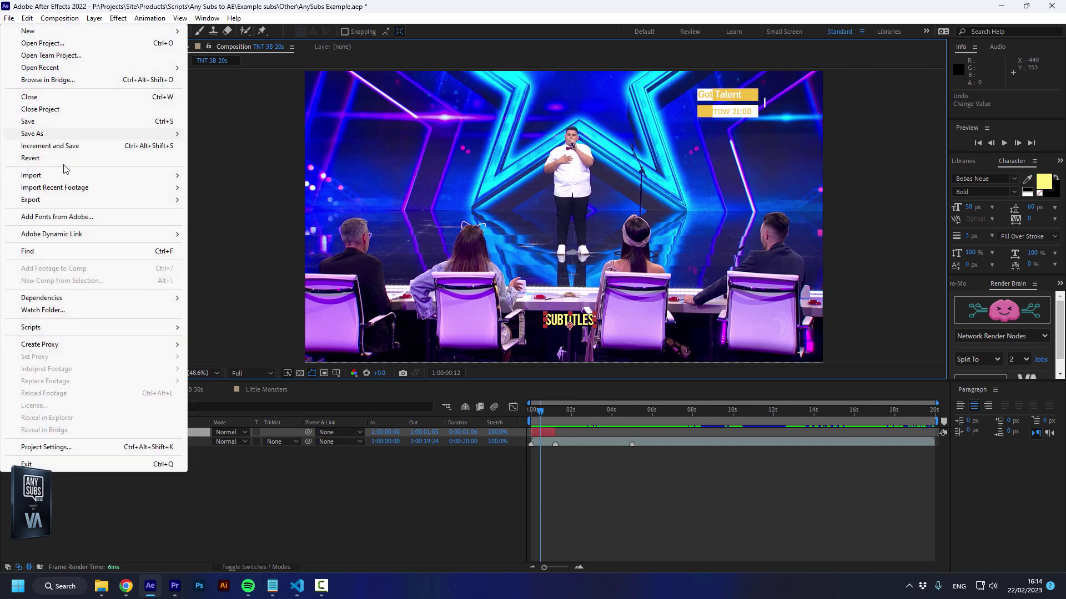
pyautogui.moveTo(86, 328)
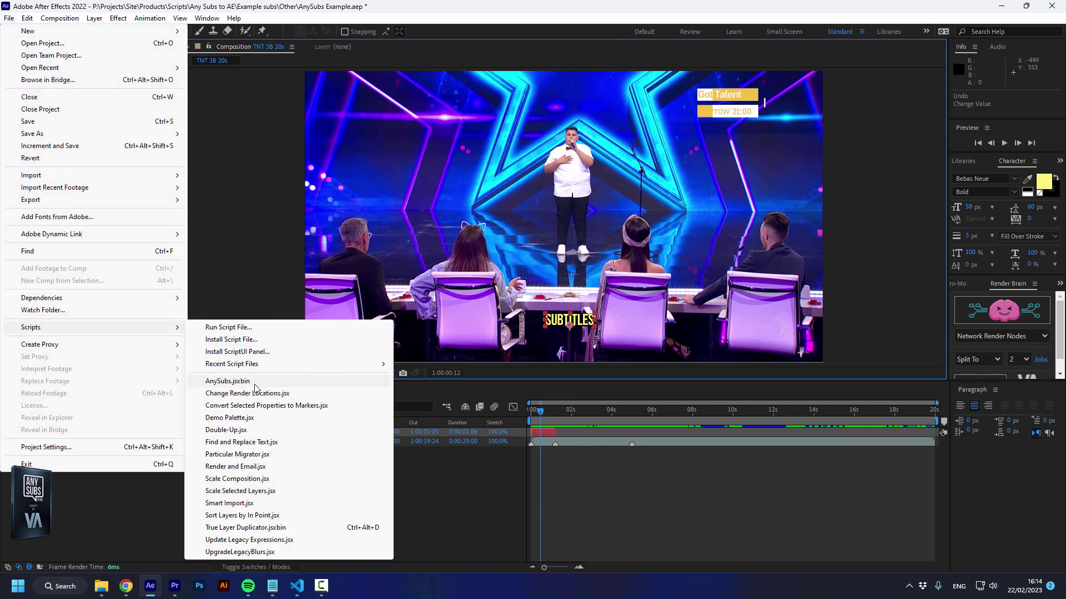
pyautogui.click(279, 385)
pyautogui.click(131, 148)
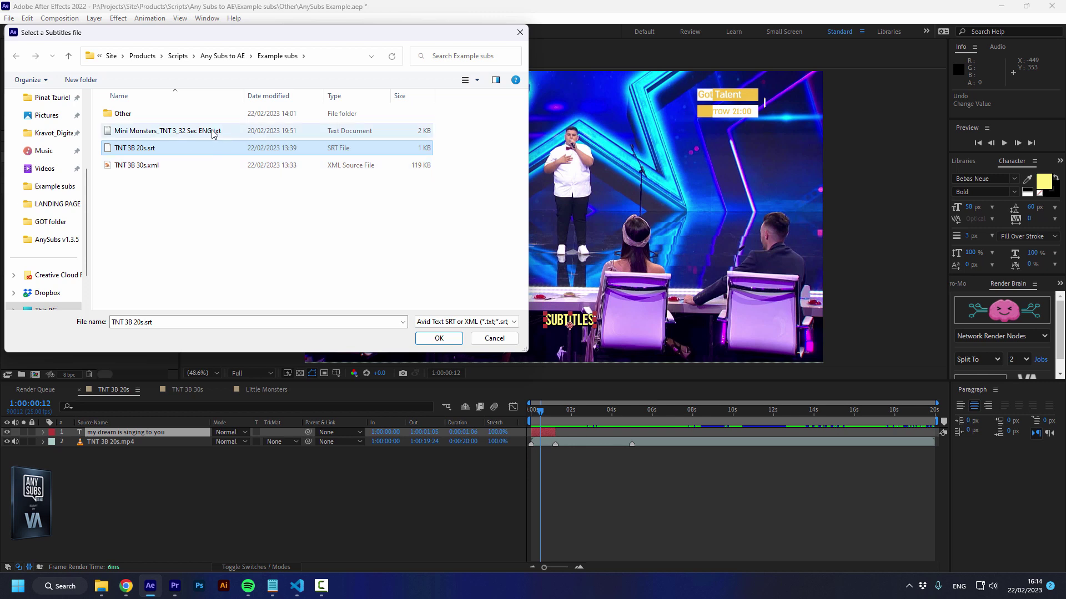
pyautogui.click(440, 339)
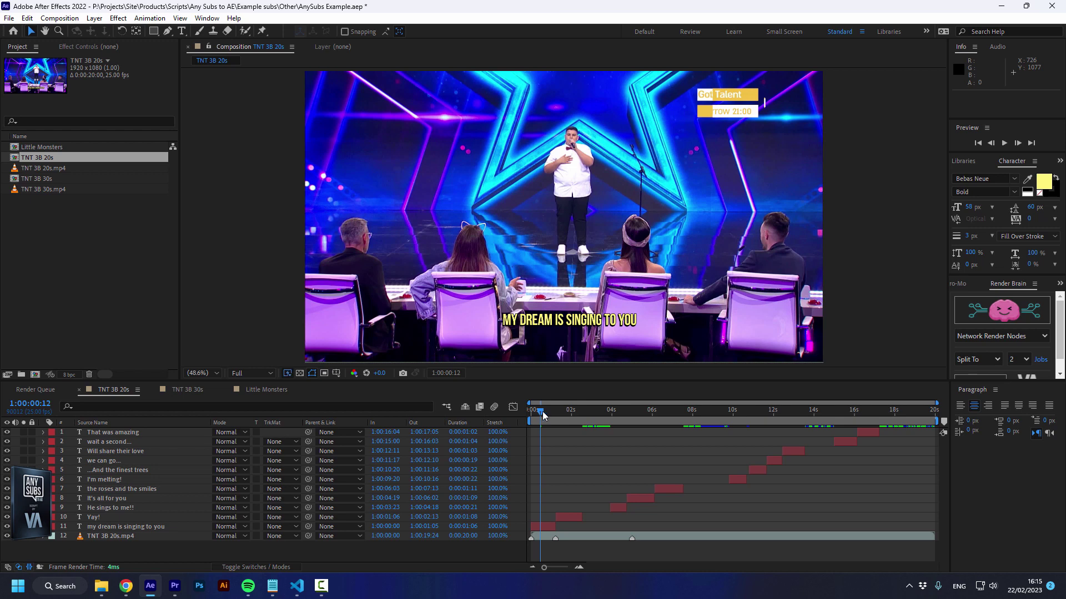
pyautogui.moveTo(543, 416); pyautogui.dragTo(579, 413)
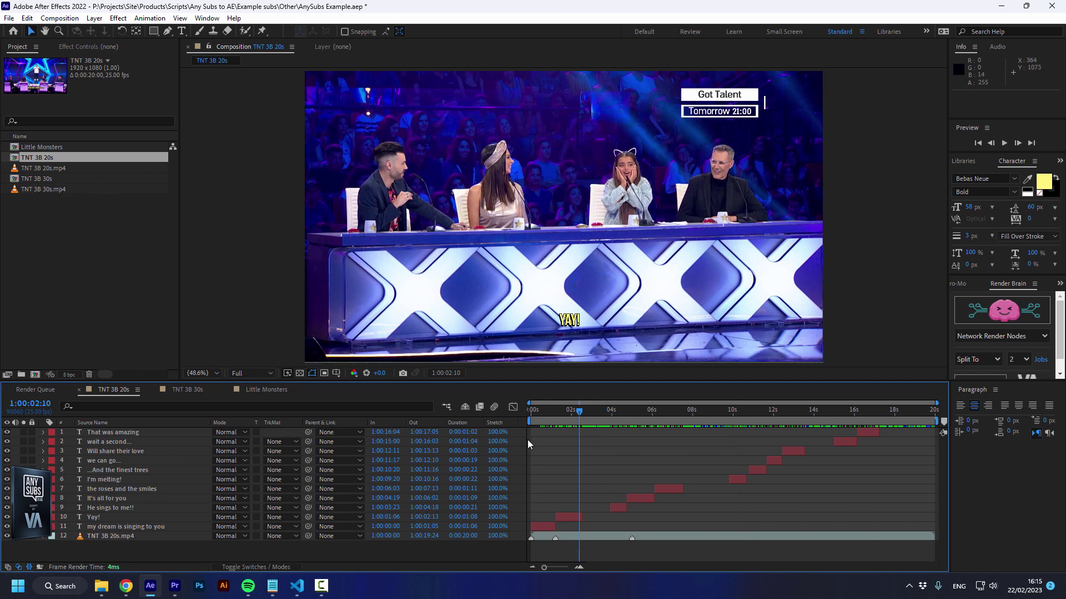
# Step: Copy the Yay! subtitle layer and paste it into the TNT 3B 30s composition
pyautogui.click(566, 517)
pyautogui.hotkey('ctrl', 'c')
pyautogui.doubleClick(46, 179)
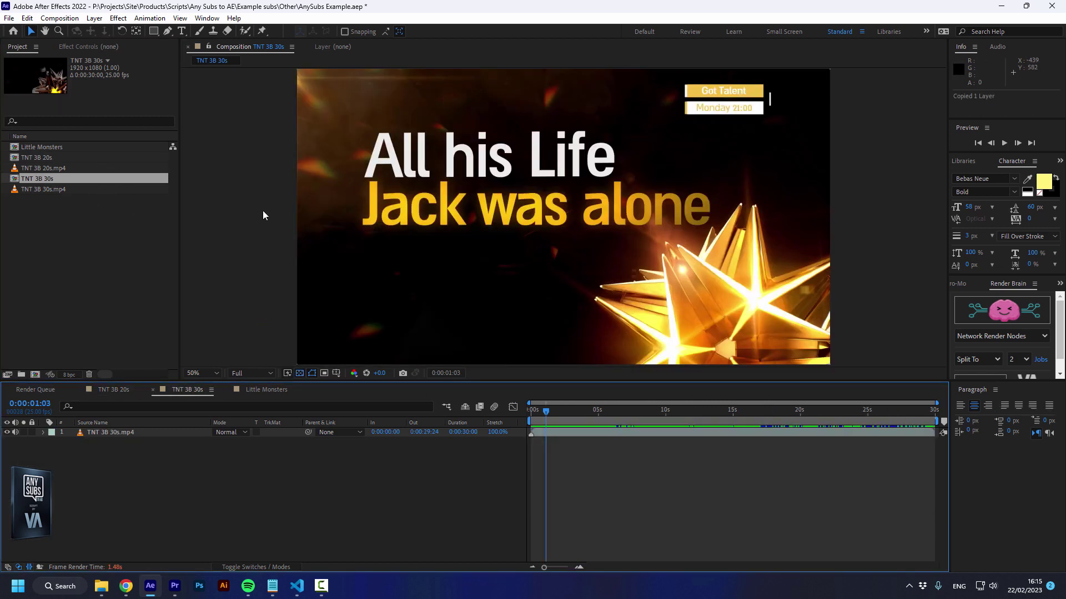
pyautogui.hotkey('ctrl', 'v')
pyautogui.click(555, 410)
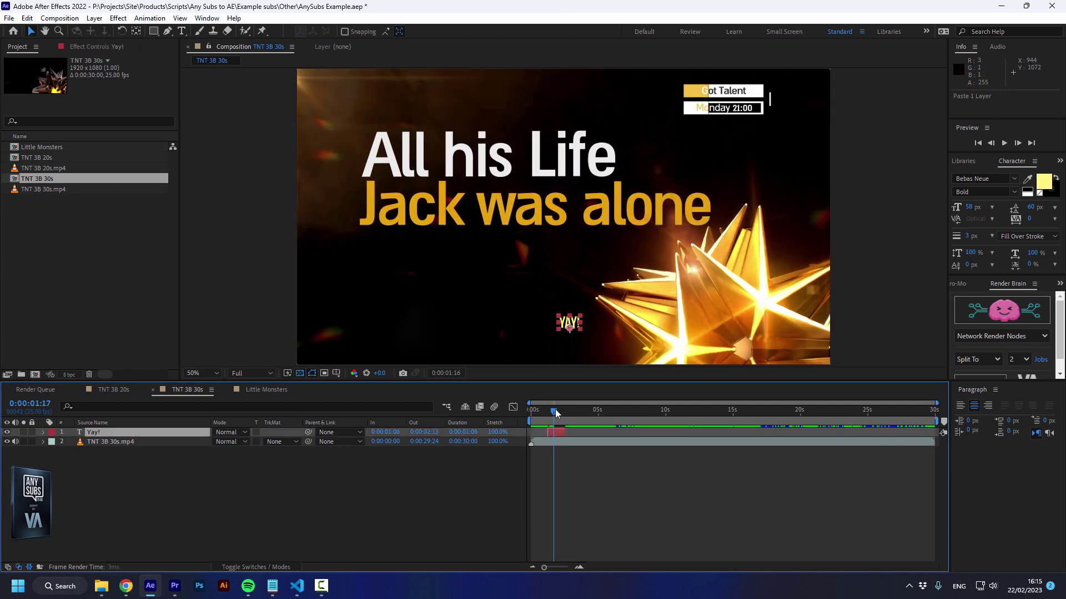
# Step: Set the pasted Yay! text to Arial Regular with a white fill
pyautogui.click(977, 178)
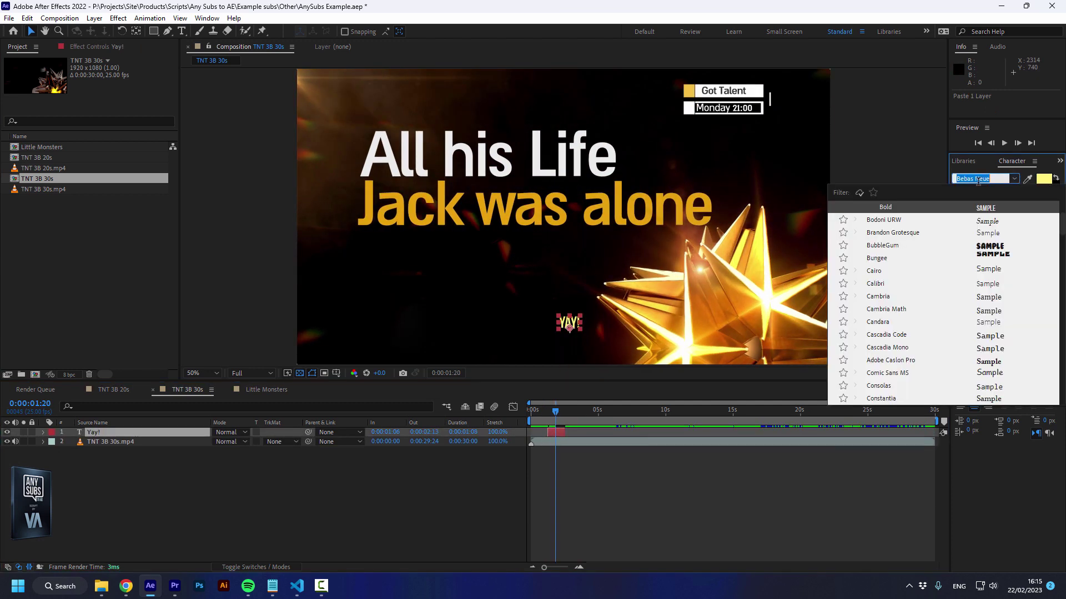
pyautogui.write('arie')
pyautogui.press('Escape')
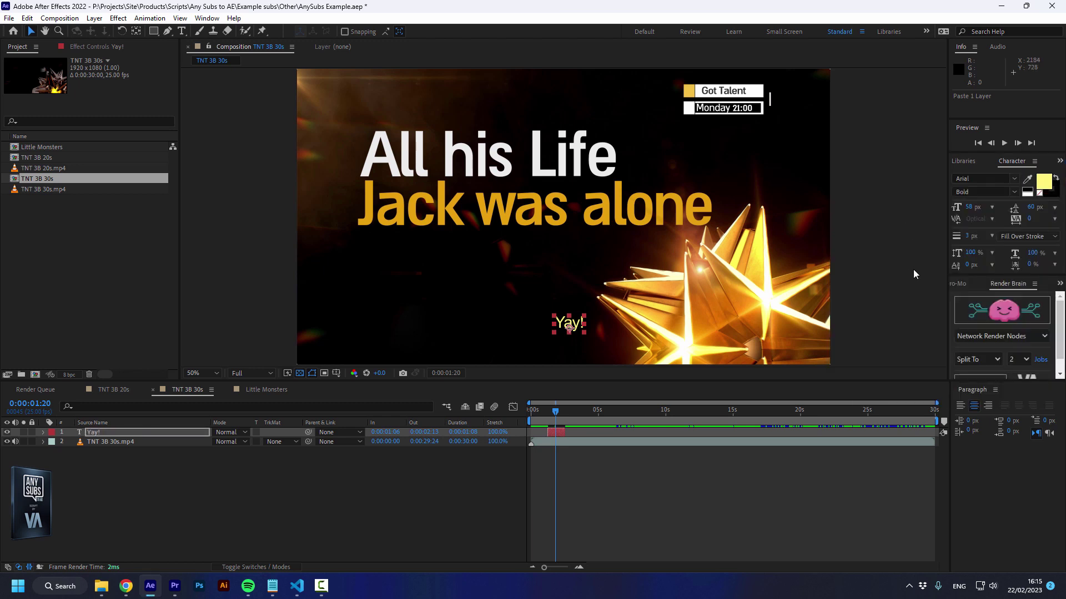
pyautogui.click(1043, 179)
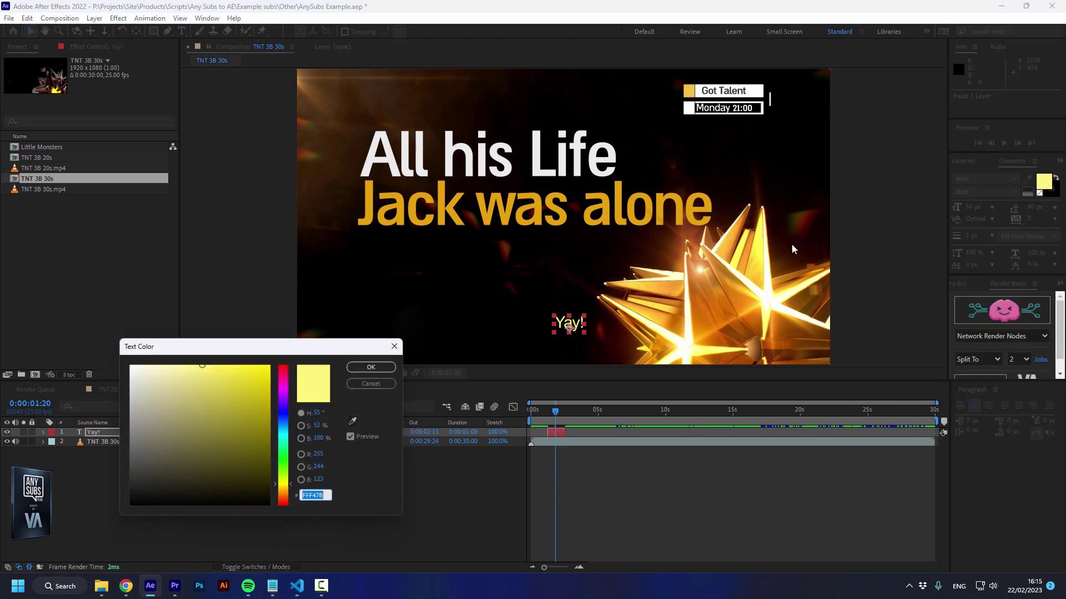
pyautogui.click(371, 367)
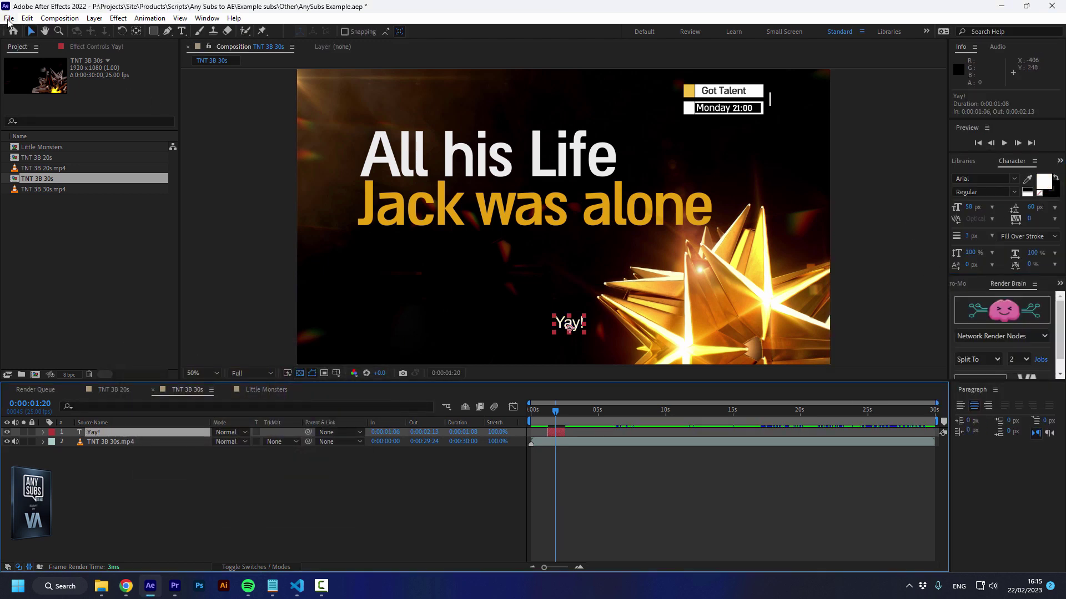
# Step: Import TNT 3B 30s.xml through AnySubs.jsxbin and scrub to check the 10 new subtitle layers
pyautogui.click(10, 18)
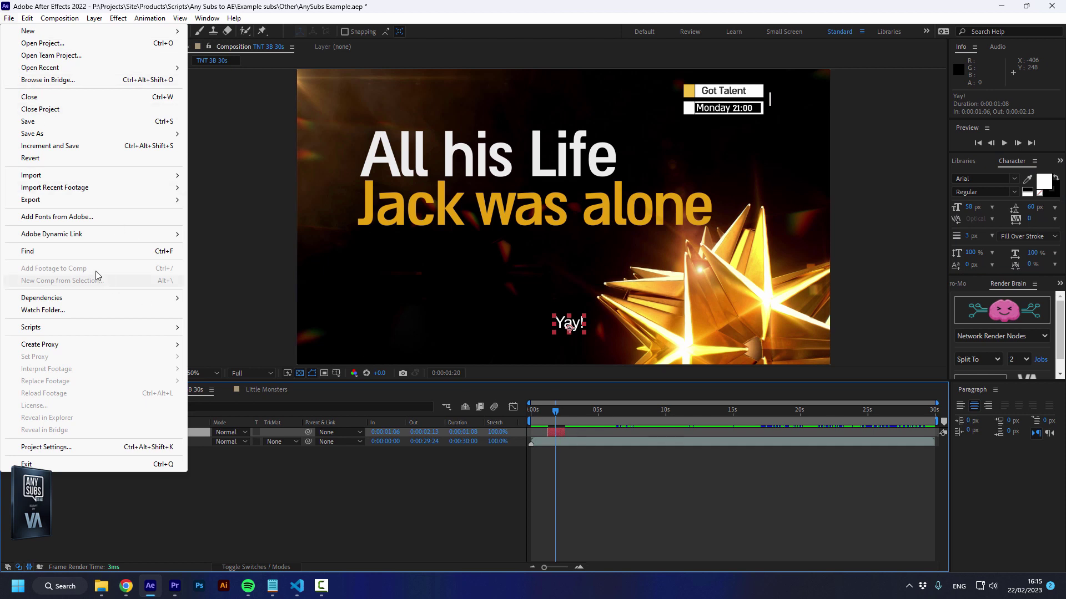
pyautogui.moveTo(141, 328)
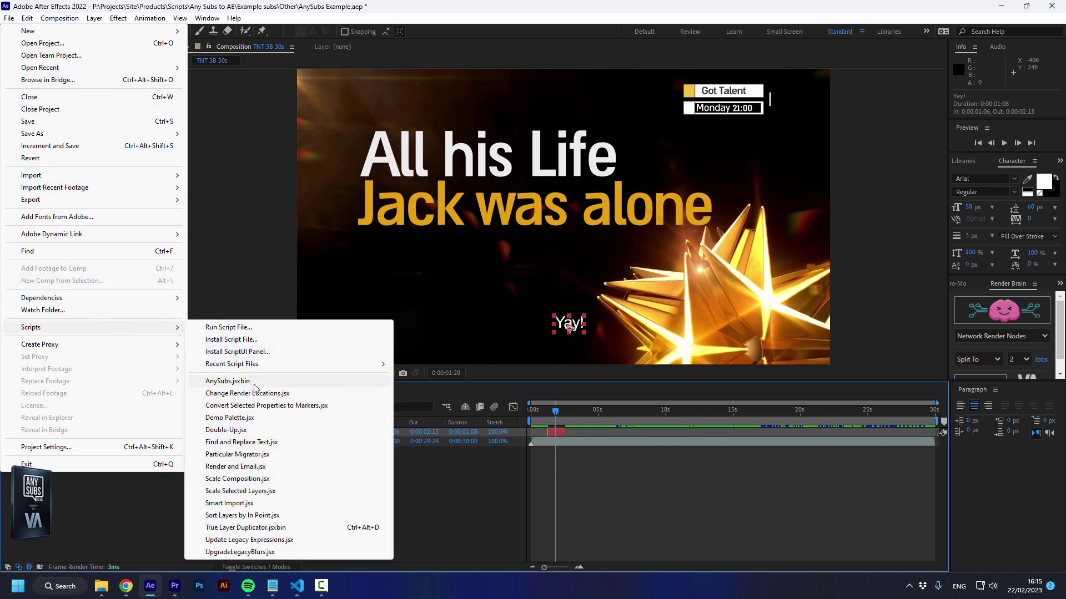
pyautogui.click(227, 381)
pyautogui.click(137, 165)
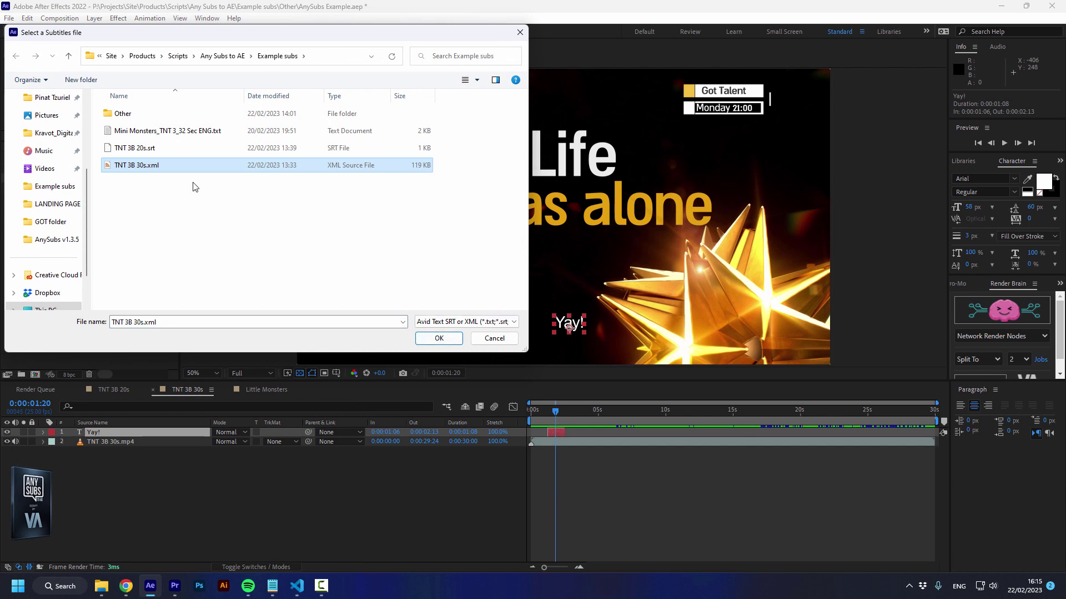
pyautogui.click(438, 338)
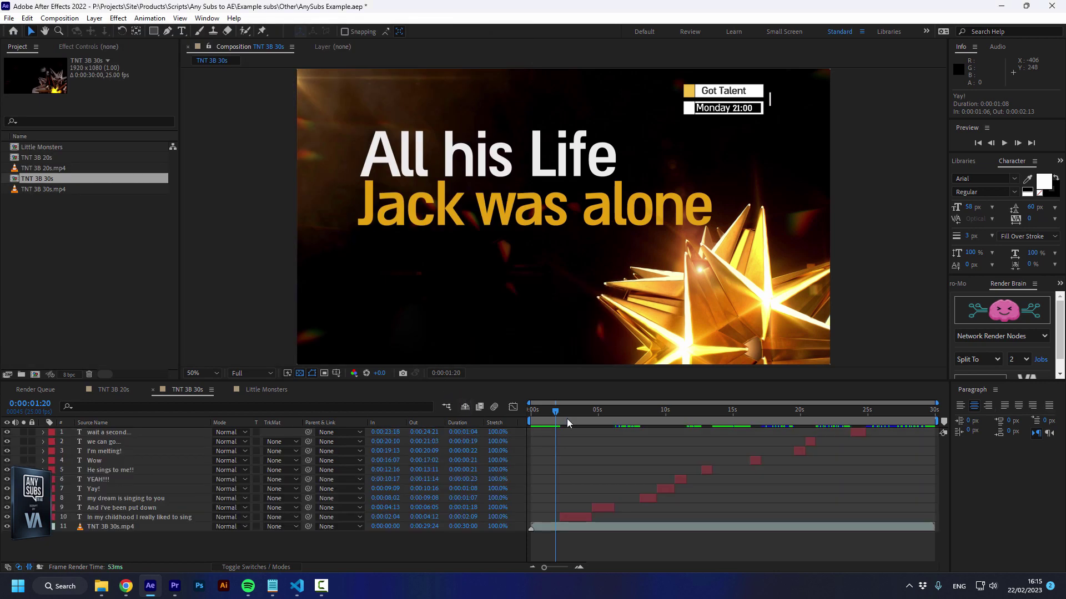
pyautogui.moveTo(567, 419)
pyautogui.mouseDown()
pyautogui.moveTo(857, 411)
pyautogui.moveTo(578, 418)
pyautogui.mouseUp()
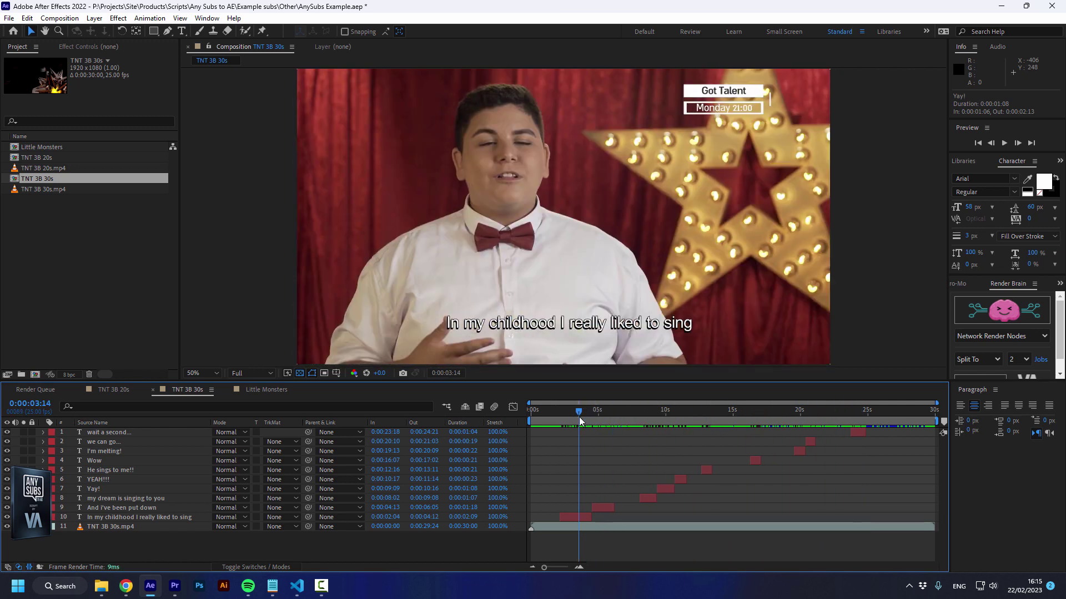
# Step: In the Little Monsters composition, add a bottom-centre template text layer reading 'subttle'
pyautogui.doubleClick(55, 149)
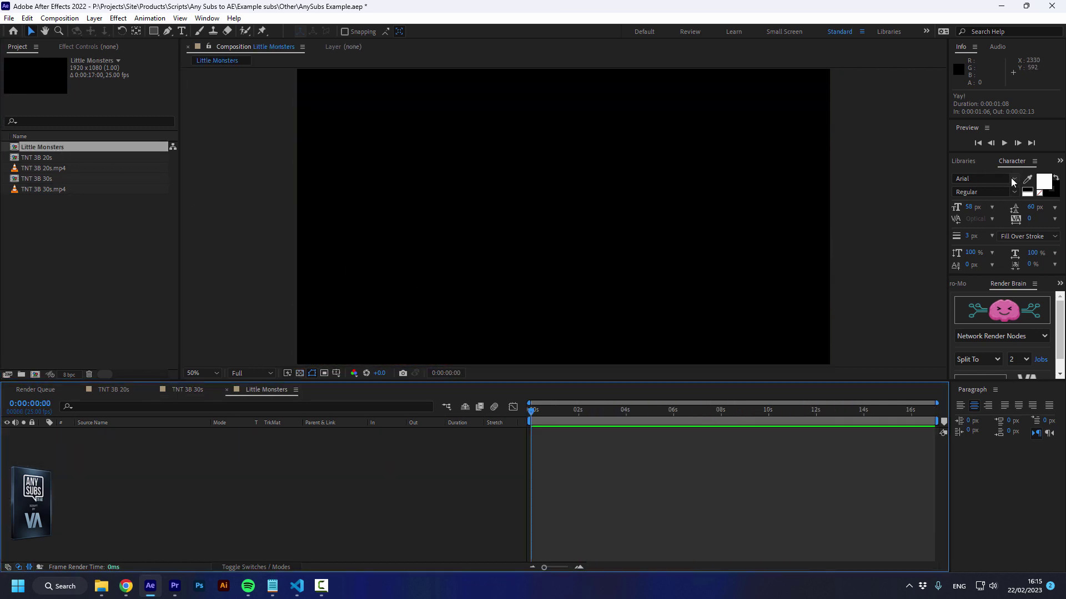
pyautogui.hotkey('ctrl', 't')
pyautogui.click(549, 332)
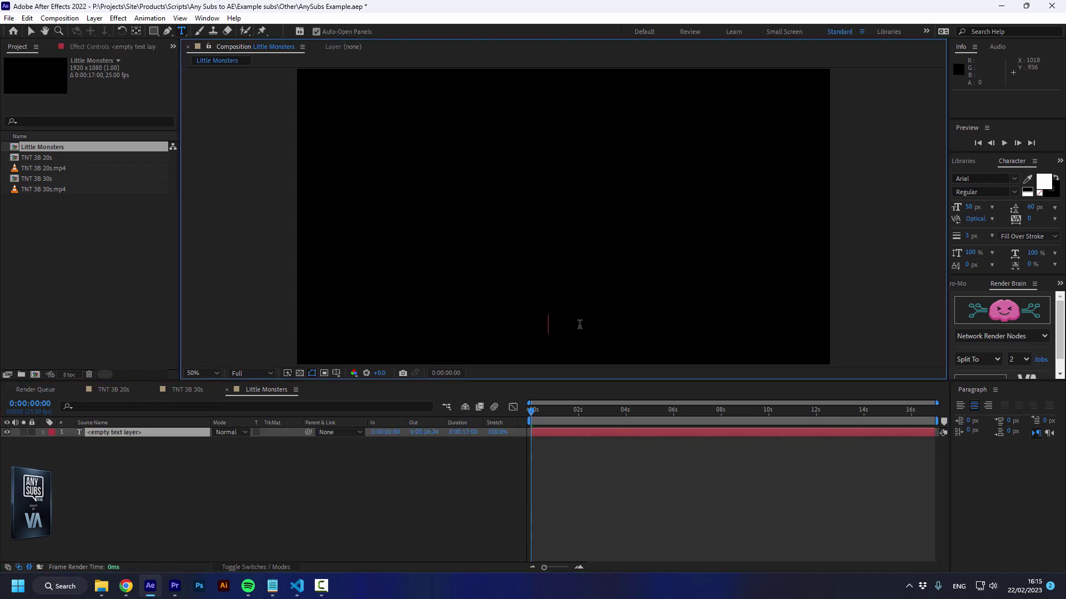
pyautogui.write('subttle')
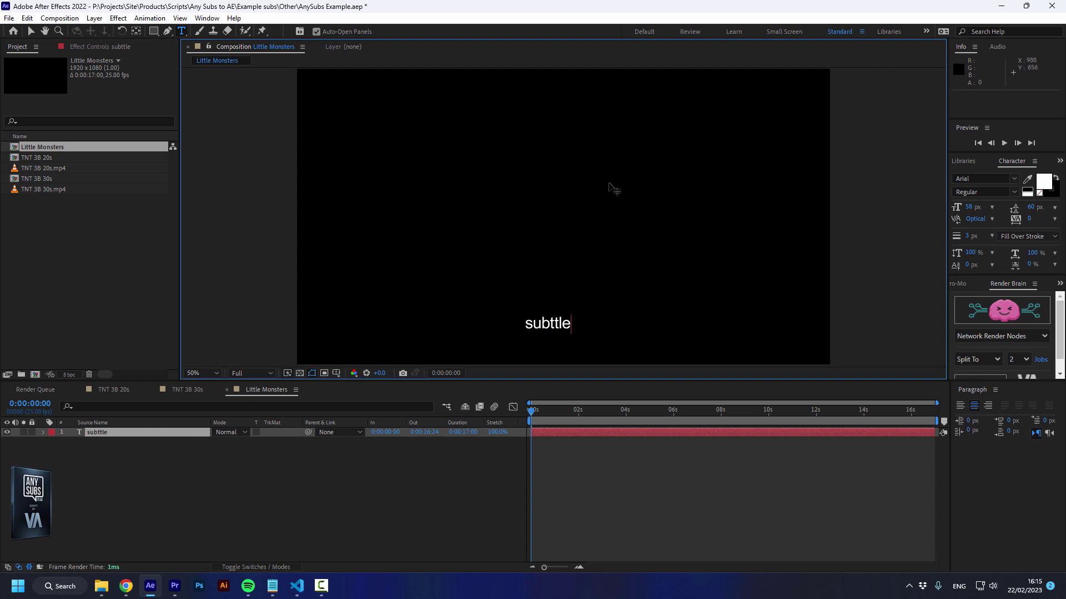
pyautogui.click(111, 435)
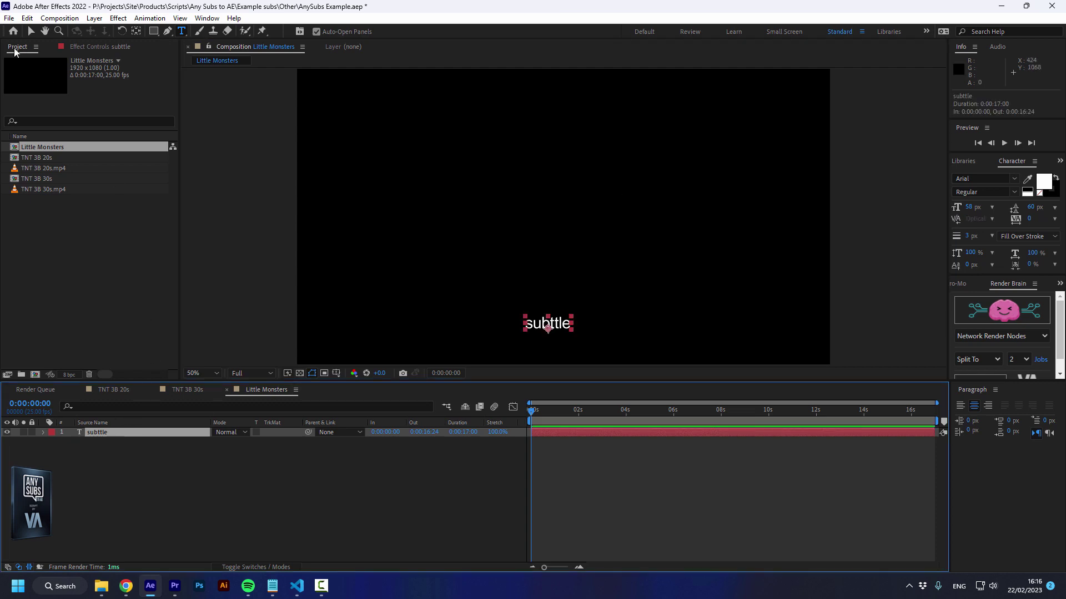
# Step: Import Mini Monsters_TNT 3_32 Sec ENG.txt with AnySubs.jsxbin and preview the 11 captions
pyautogui.click(8, 17)
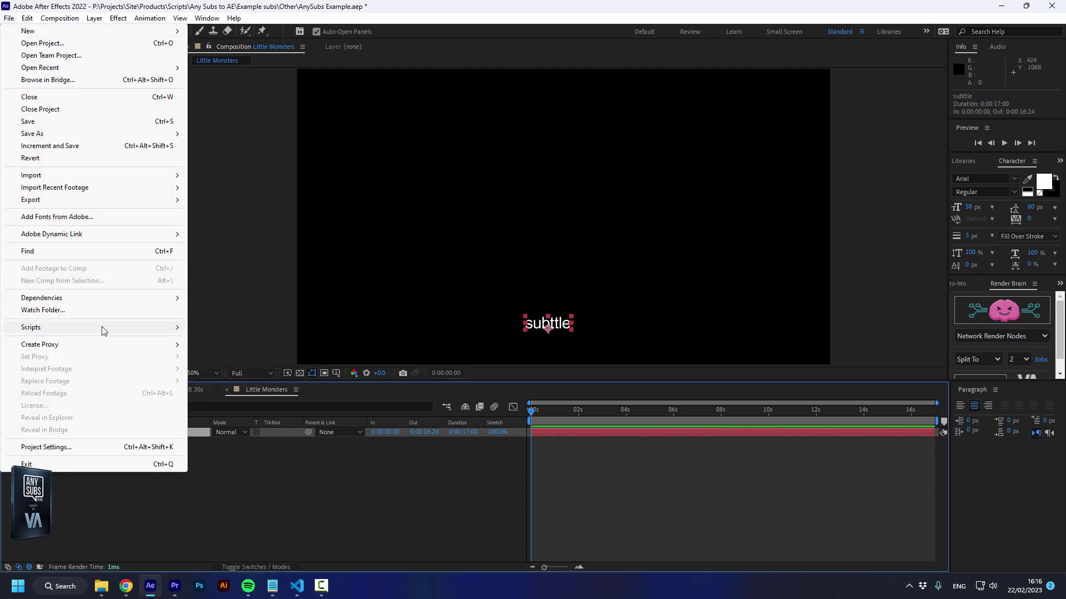
pyautogui.moveTo(102, 331)
pyautogui.click(239, 382)
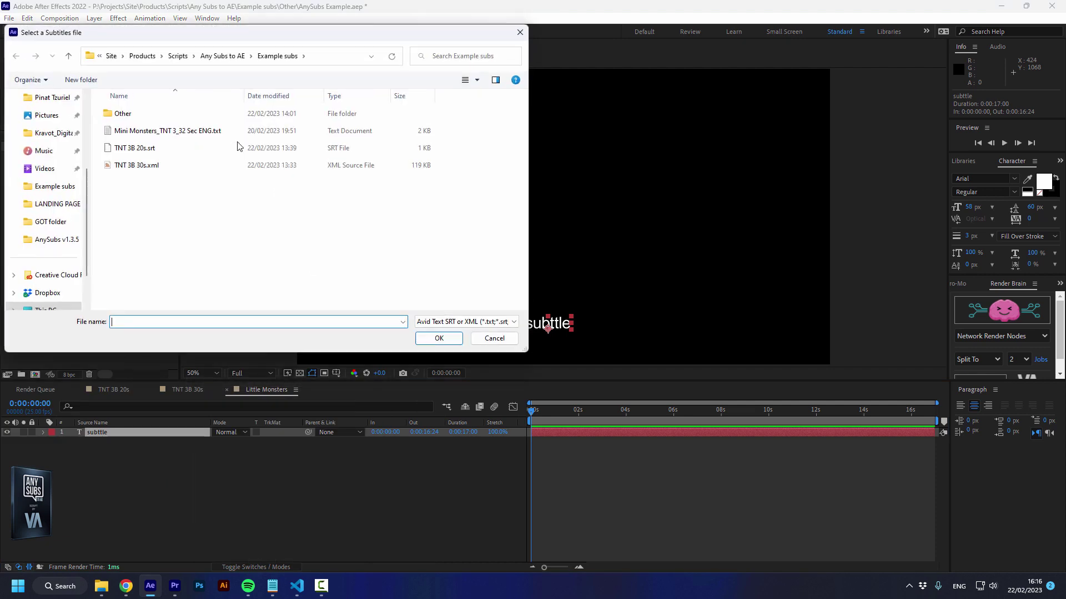
pyautogui.click(145, 131)
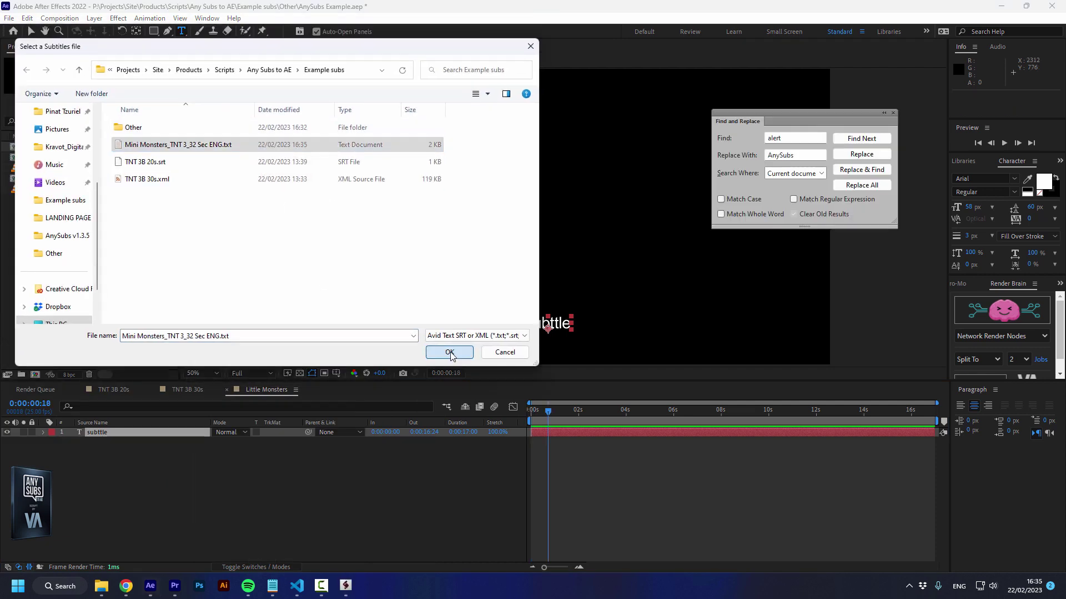
pyautogui.click(451, 349)
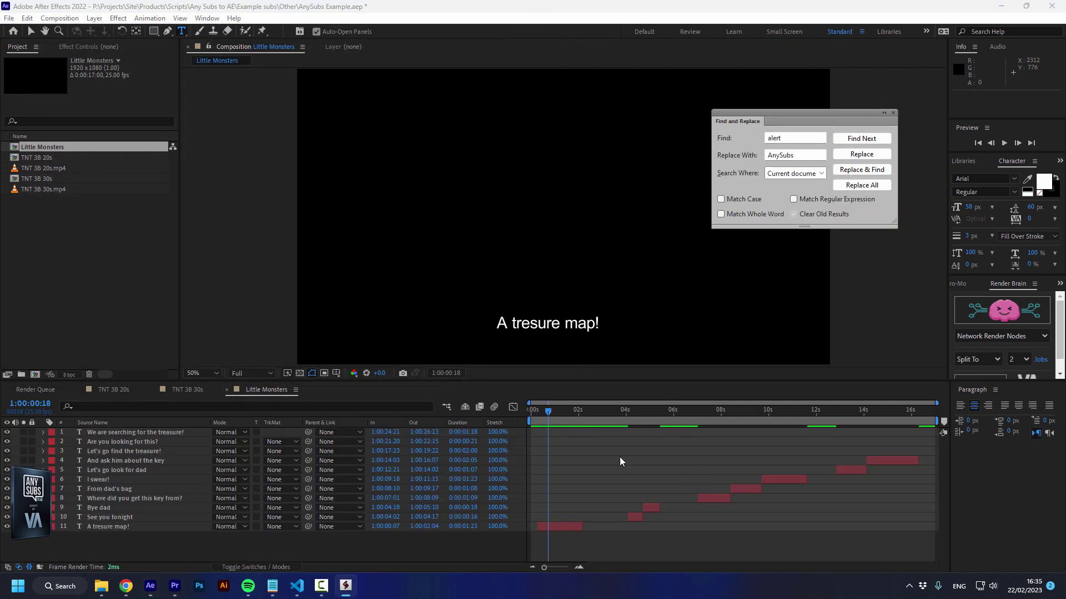
pyautogui.moveTo(548, 421); pyautogui.dragTo(720, 432)
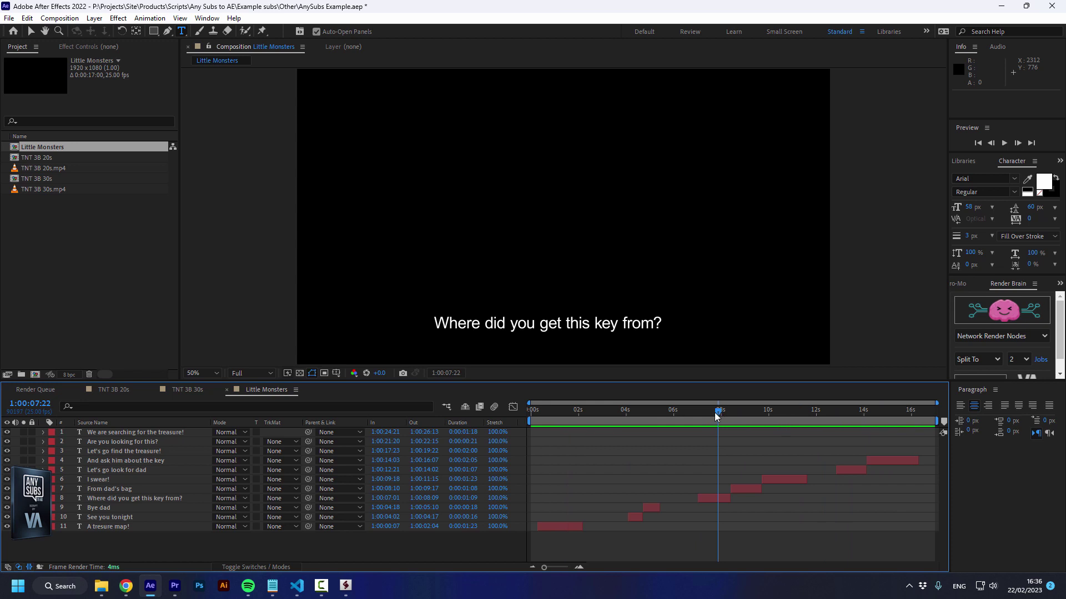
# Step: Open TNT 3B 20s and scrub through captions like HE SINGS TO ME!! and IT'S ALL FOR YOU
pyautogui.doubleClick(45, 157)
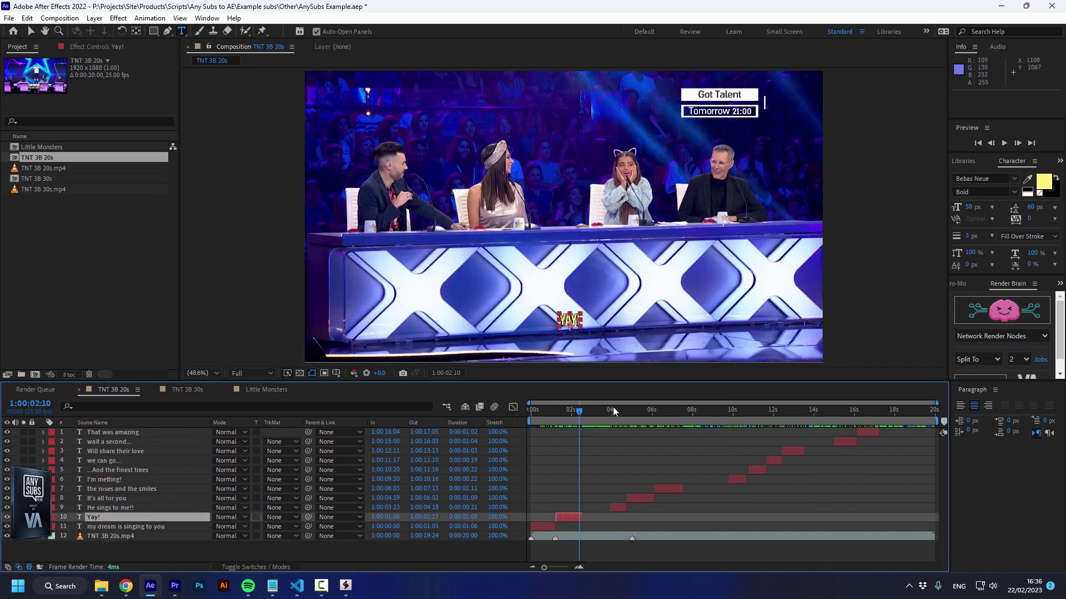
pyautogui.moveTo(583, 411); pyautogui.dragTo(617, 414)
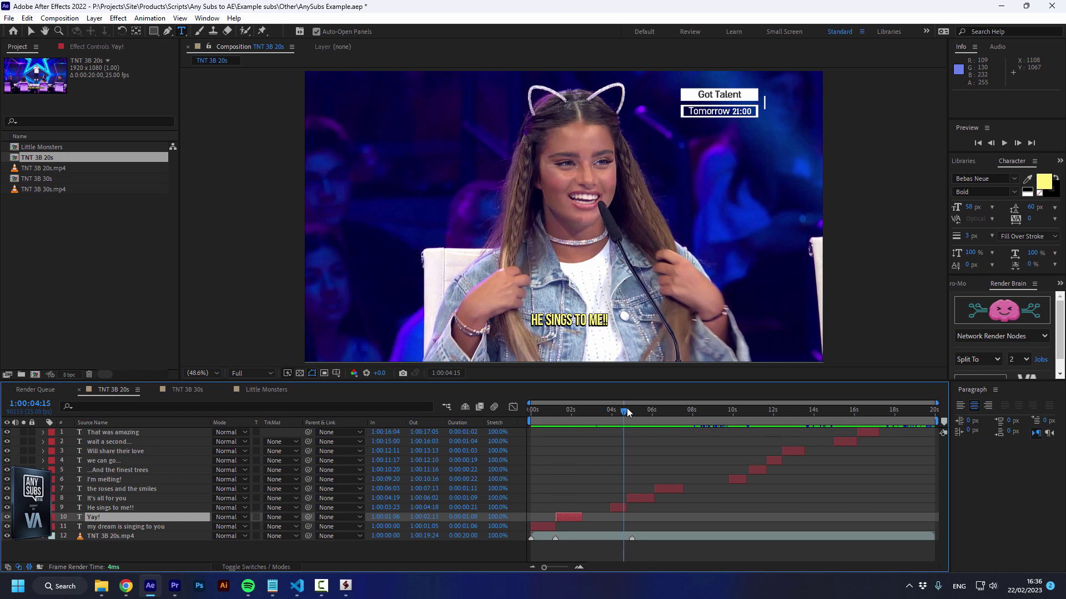
pyautogui.moveTo(627, 410); pyautogui.dragTo(636, 411)
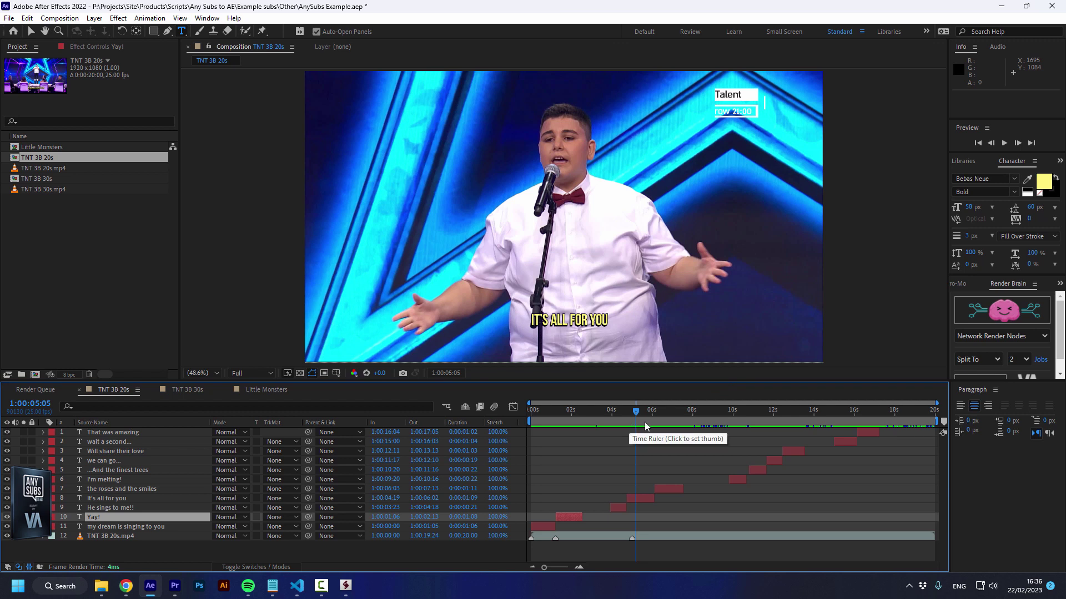
pyautogui.moveTo(635, 415); pyautogui.dragTo(645, 414)
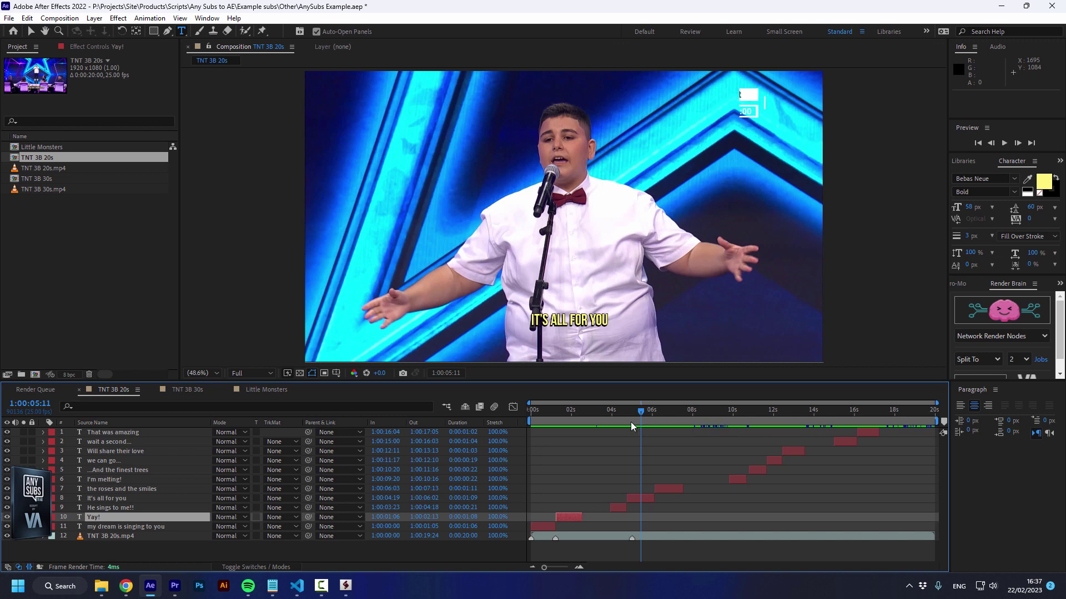
pyautogui.moveTo(645, 412); pyautogui.dragTo(788, 419)
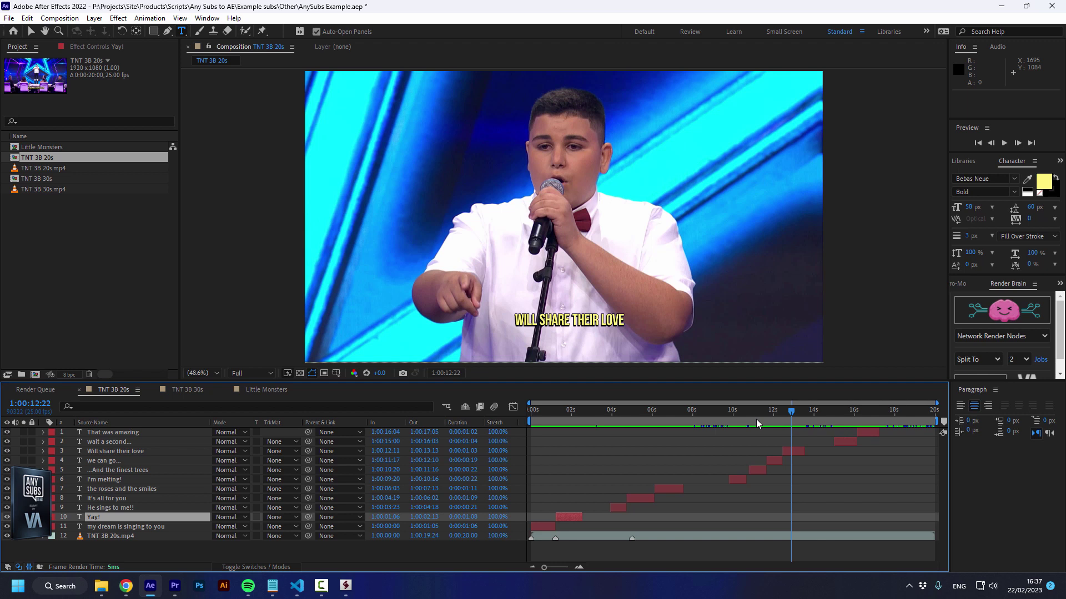
pyautogui.click(652, 411)
# Step: Try editing the It's all for you caption text, then undo the change
pyautogui.doubleClick(634, 495)
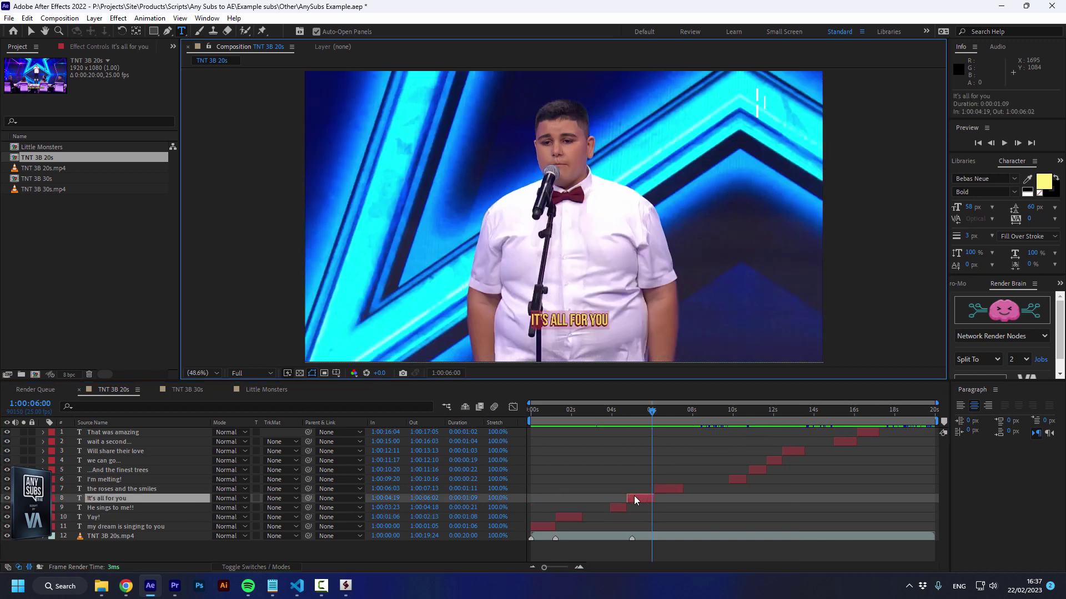
pyautogui.write('lasdlasd')
pyautogui.hotkey('ctrl', 'z')
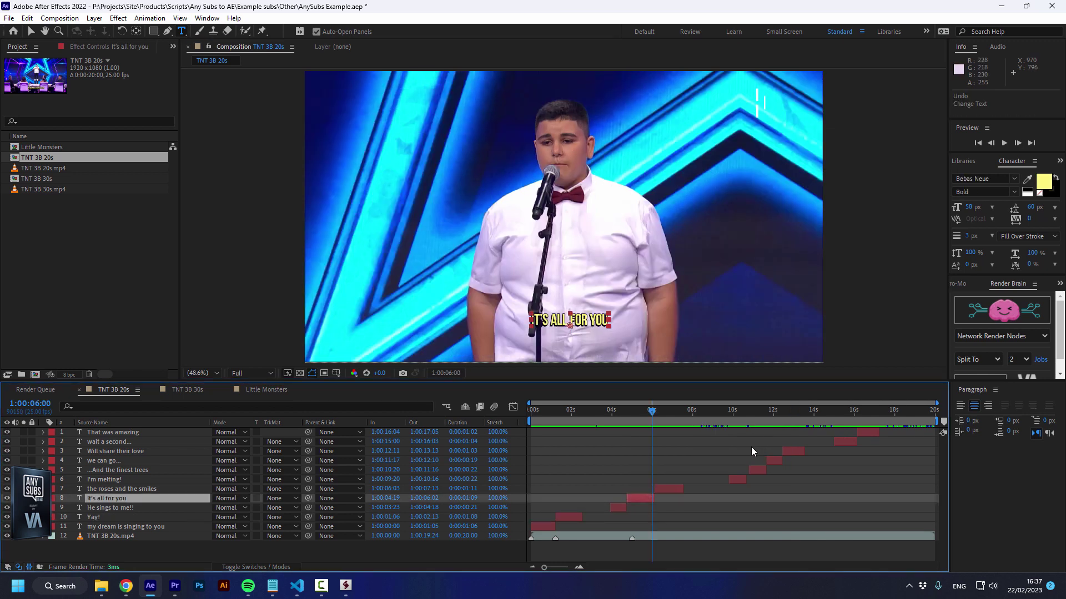
# Step: Preview white text on subtitle layers 3 through 6, then cancel the colour change
pyautogui.moveTo(647, 416); pyautogui.dragTo(761, 411)
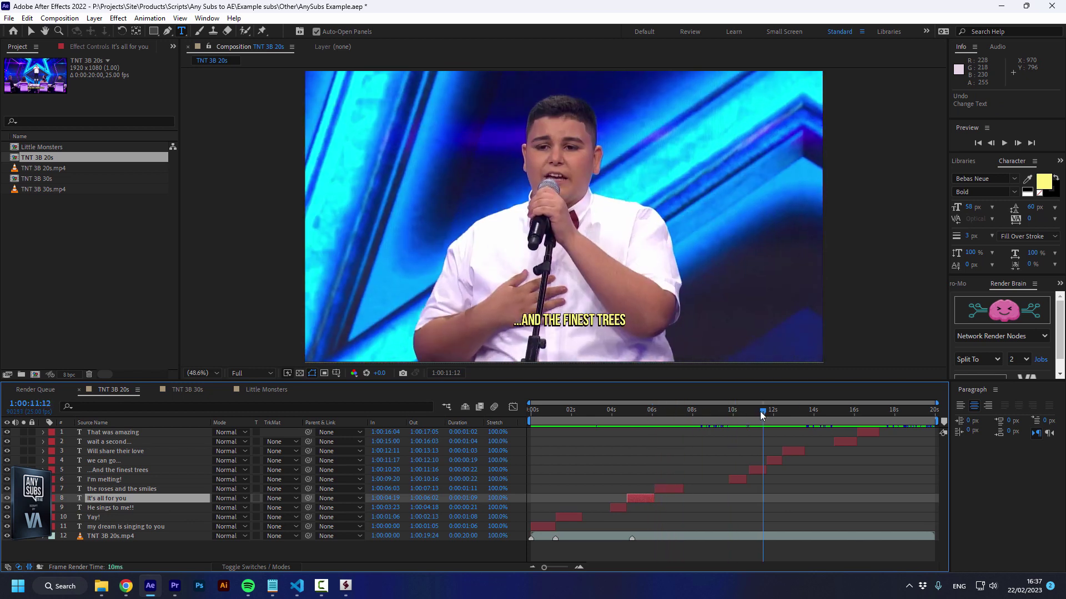
pyautogui.click(794, 450)
pyautogui.keyDown('shift'); pyautogui.click(738, 479); pyautogui.keyUp('shift')
pyautogui.click(1043, 181)
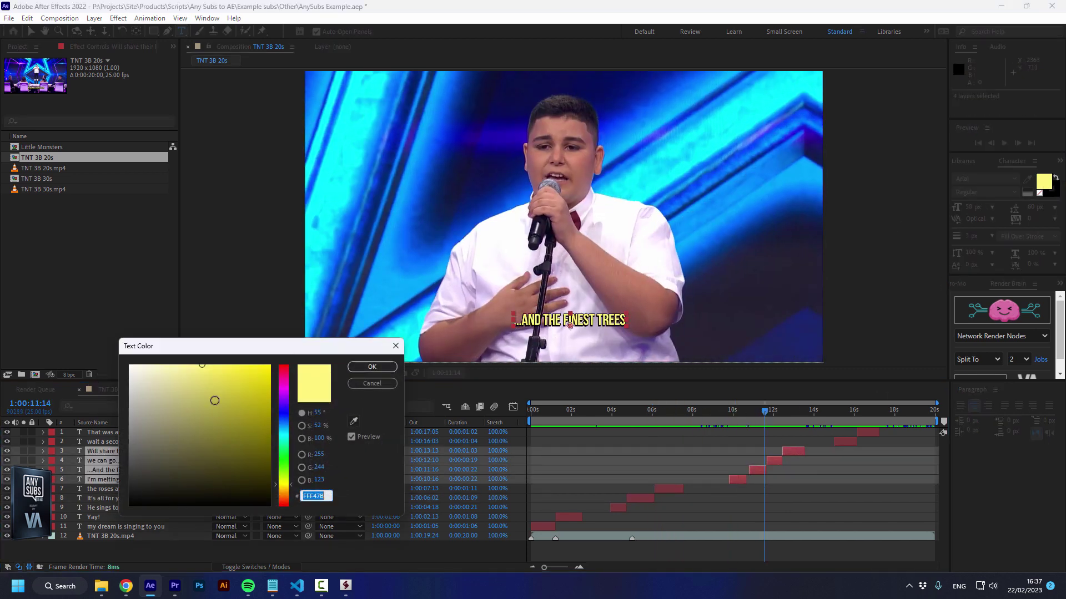
pyautogui.click(130, 366)
pyautogui.click(372, 383)
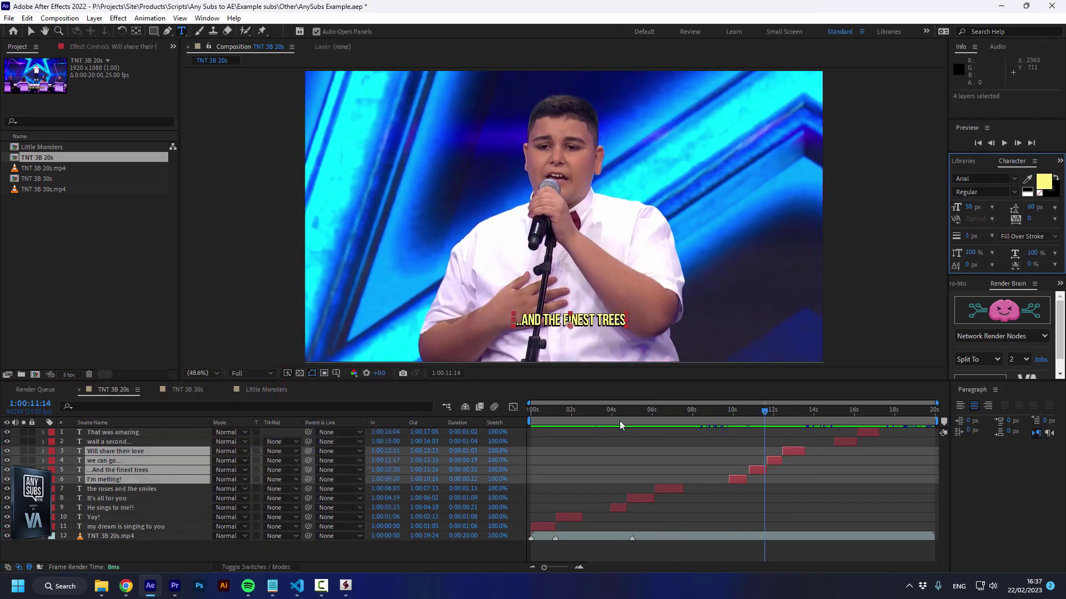
# Step: Delete the ten subtitle layers from That was amazing down to Yay!
pyautogui.click(874, 437)
pyautogui.keyDown('shift'); pyautogui.click(574, 514); pyautogui.keyUp('shift')
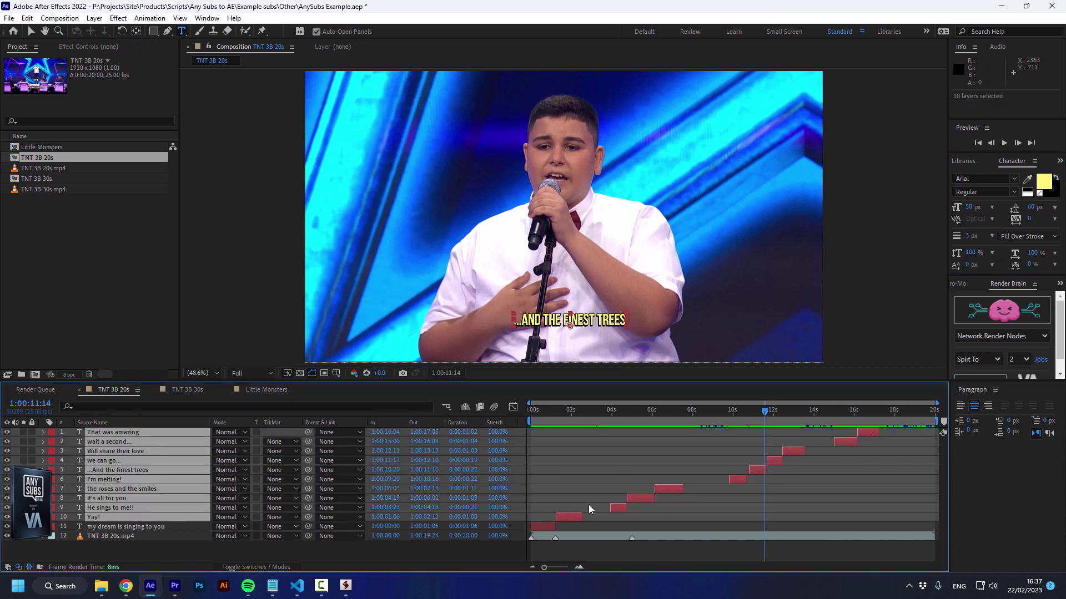
pyautogui.press('Delete')
pyautogui.click(542, 412)
# Step: Make the 'my dream is singing to you' caption white and set Drop Shadow distance to 27
pyautogui.click(547, 431)
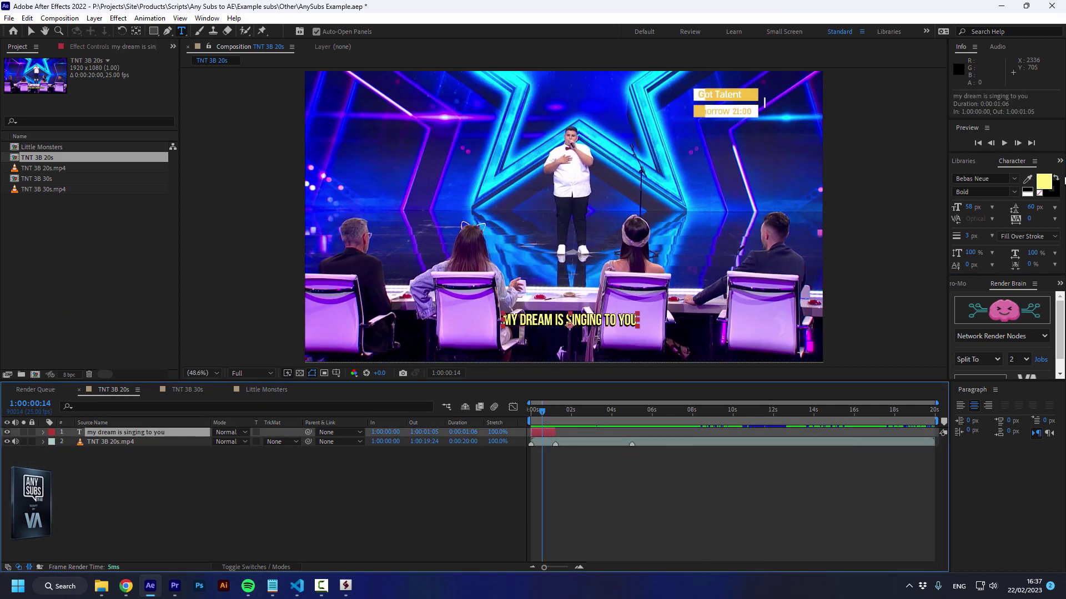
pyautogui.click(1043, 185)
pyautogui.moveTo(166, 373); pyautogui.dragTo(128, 365)
pyautogui.click(361, 371)
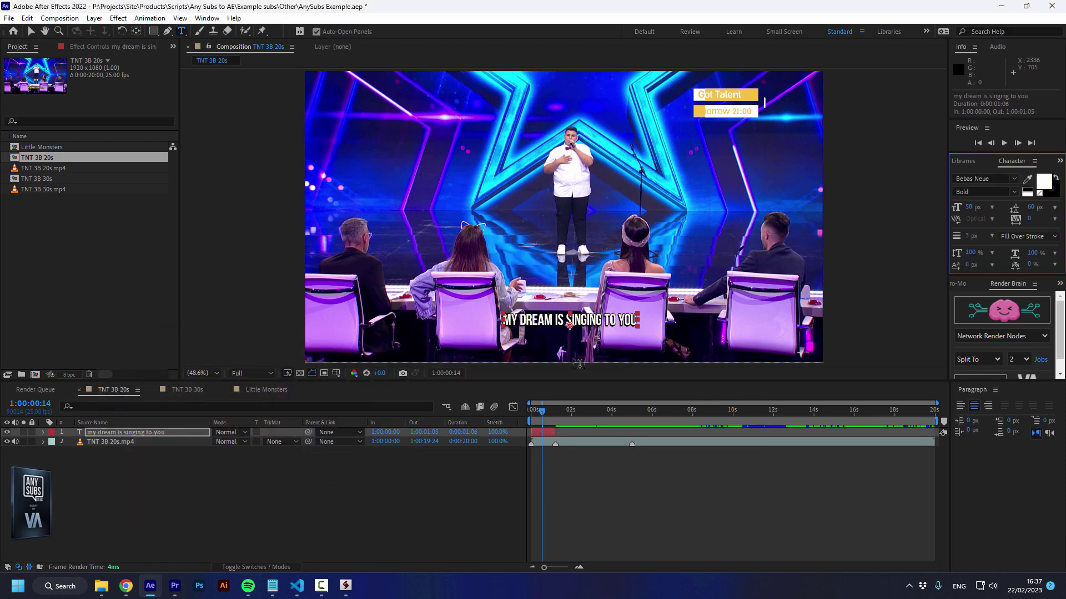
pyautogui.click(91, 48)
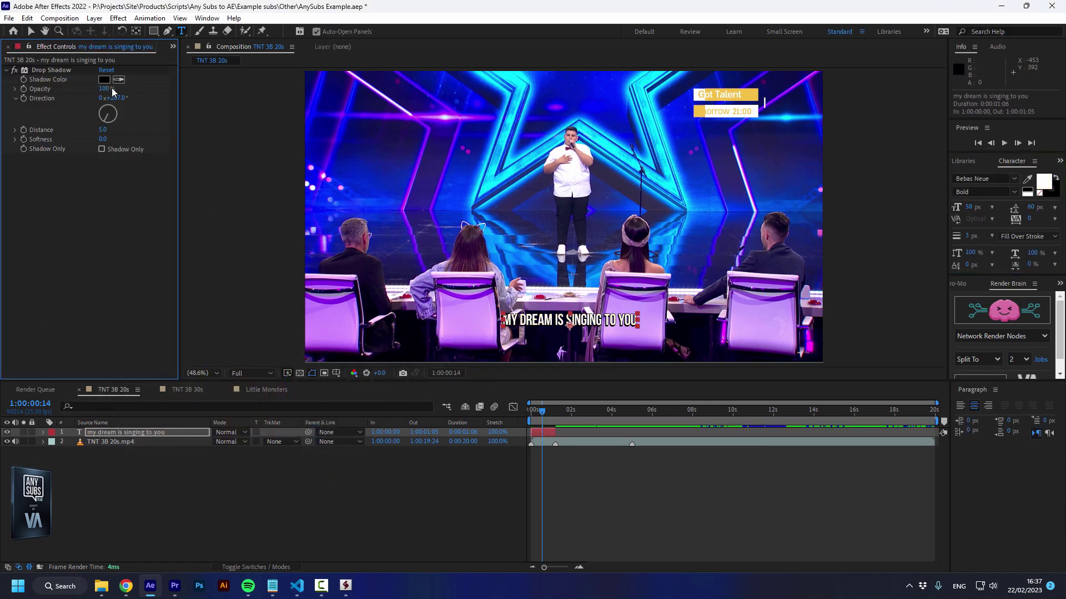
pyautogui.moveTo(105, 130); pyautogui.dragTo(117, 129)
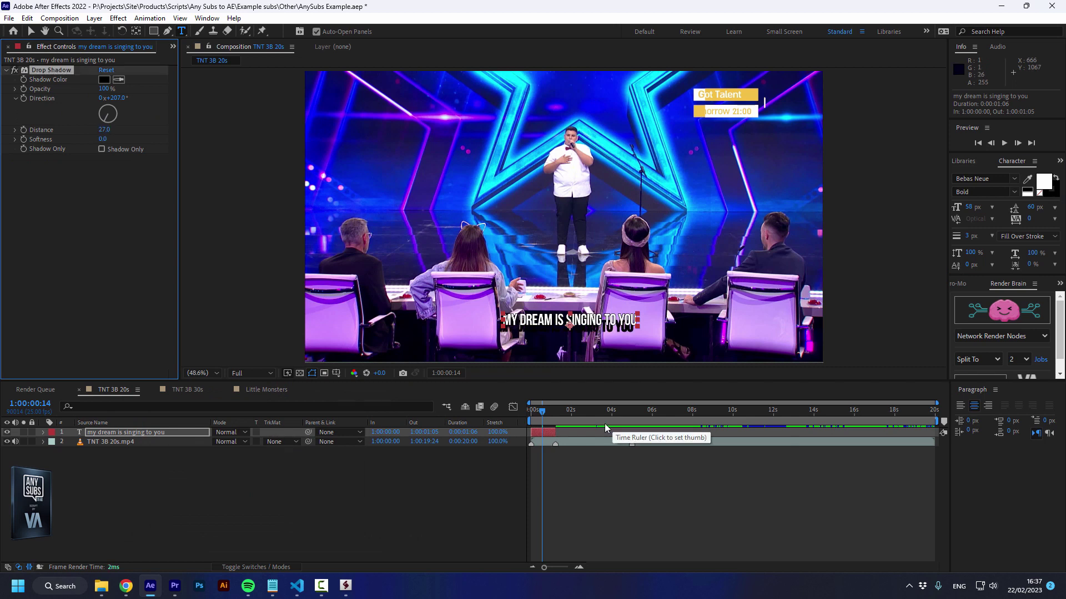
# Step: Re-run AnySubs.jsxbin on TNT 3B 20s.srt and scrub through the 11 white shadowed subtitles
pyautogui.click(602, 424)
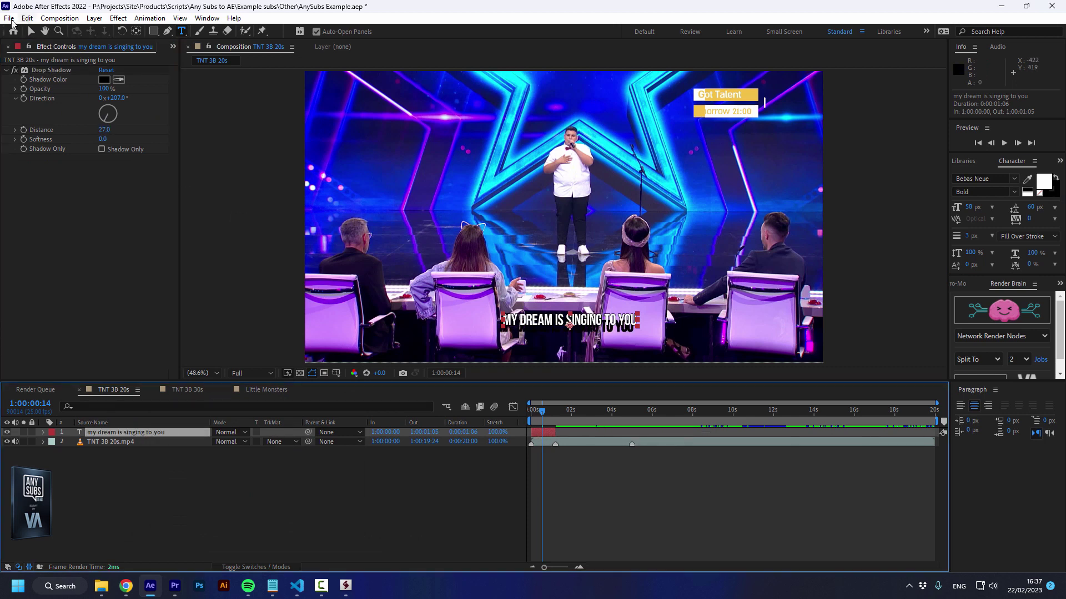
pyautogui.click(9, 18)
pyautogui.moveTo(108, 330)
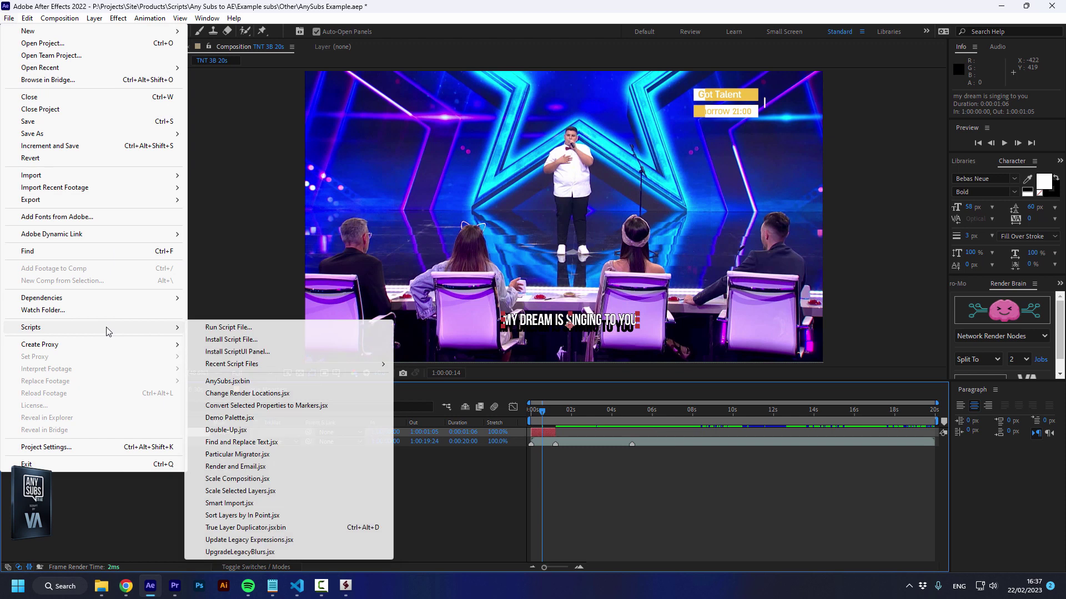
pyautogui.click(259, 382)
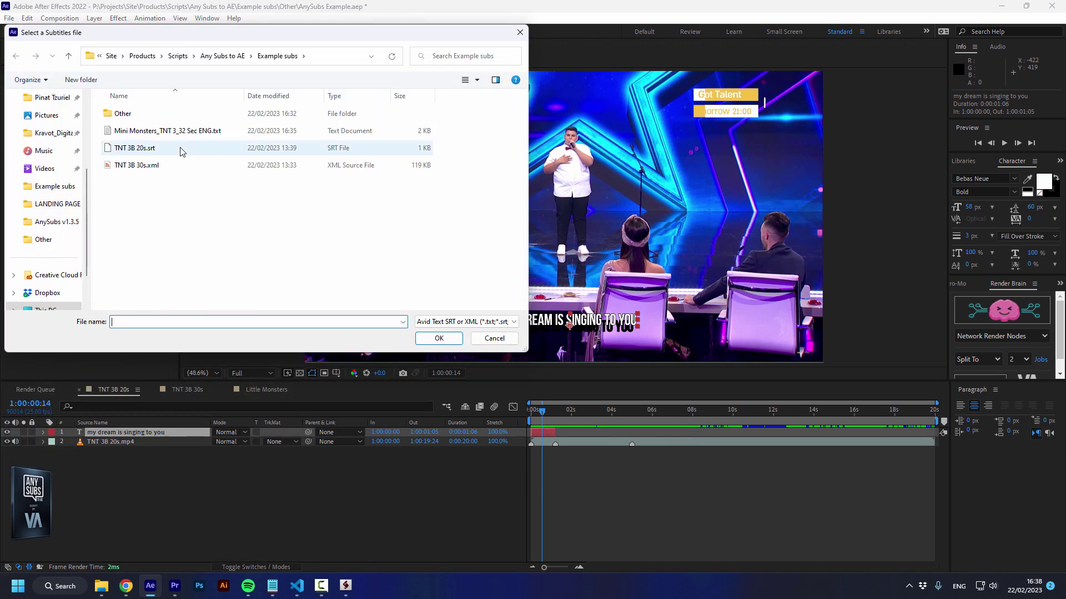
pyautogui.doubleClick(183, 152)
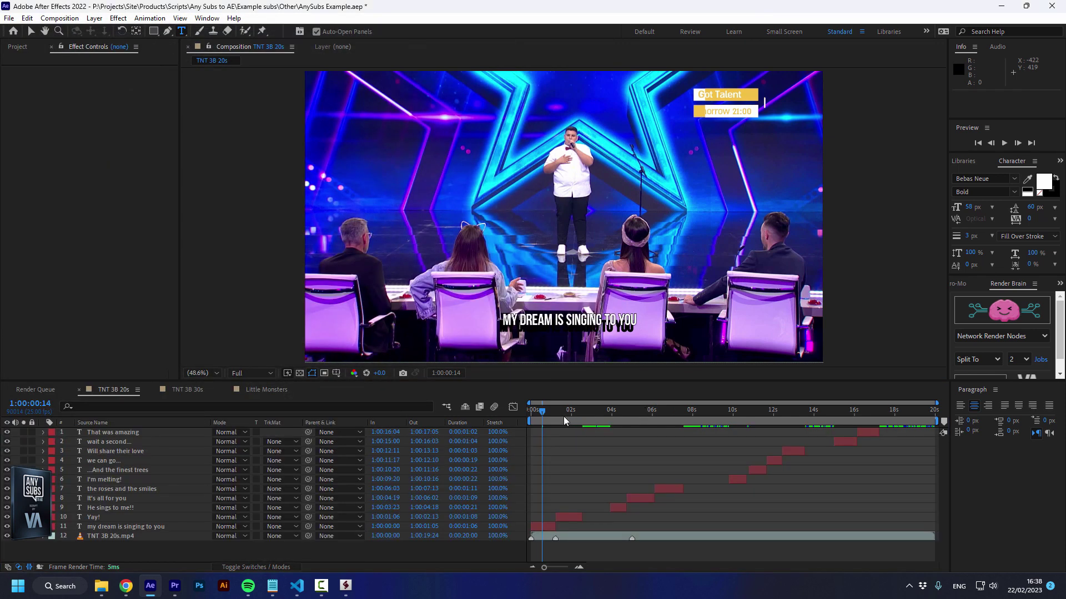
pyautogui.moveTo(564, 416); pyautogui.dragTo(814, 411)
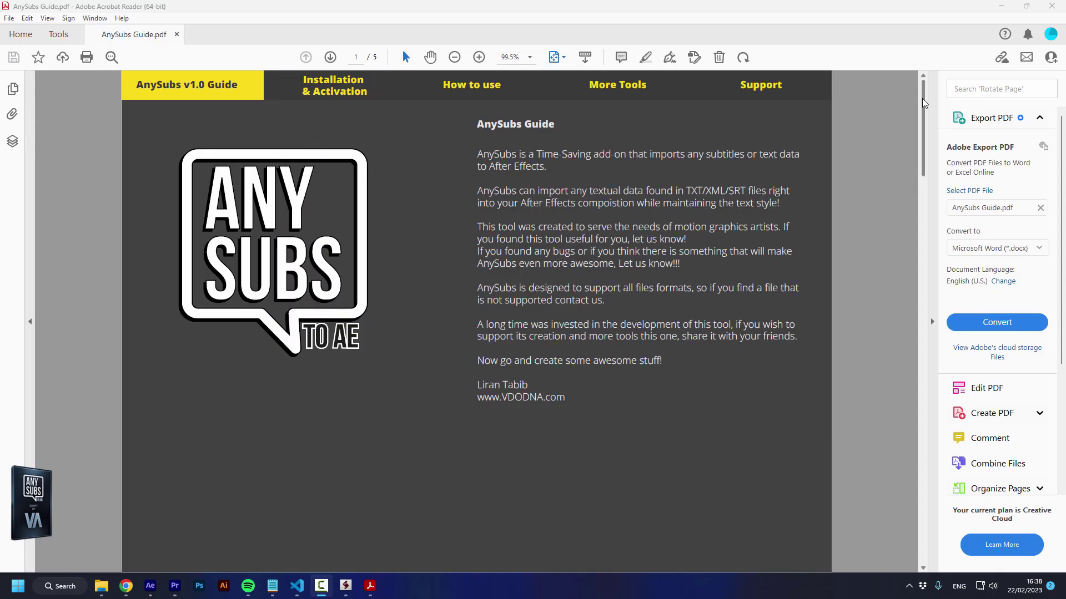
# Step: Scroll the AnySubs guide to How to use, highlight the Avid/Premiere export steps, switch to Premiere Pro
pyautogui.moveTo(923, 155); pyautogui.dragTo(927, 190)
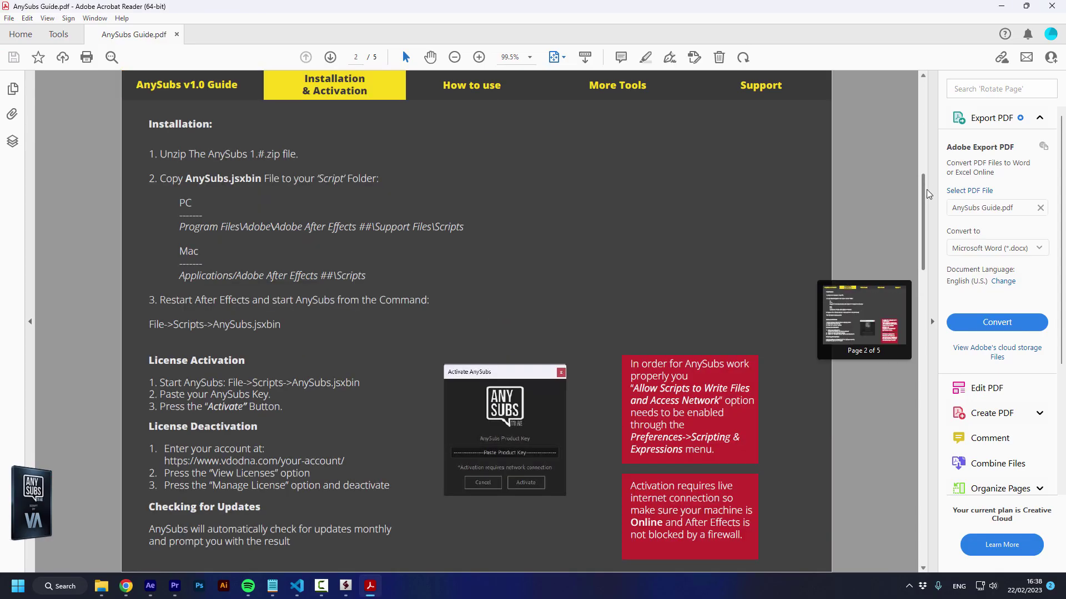
pyautogui.moveTo(924, 232); pyautogui.dragTo(914, 285)
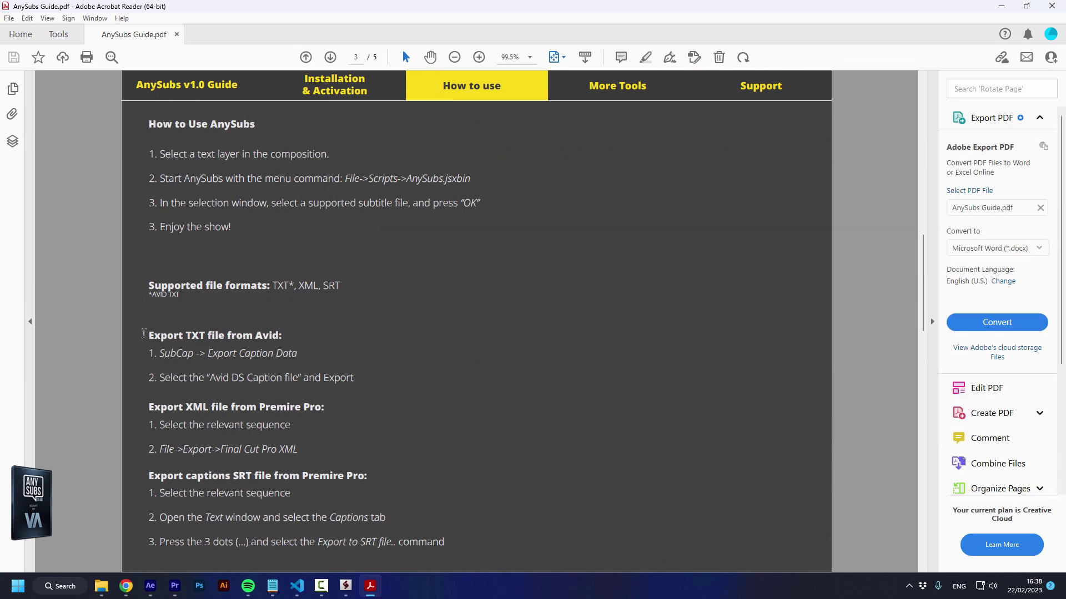
pyautogui.moveTo(144, 334); pyautogui.dragTo(451, 544)
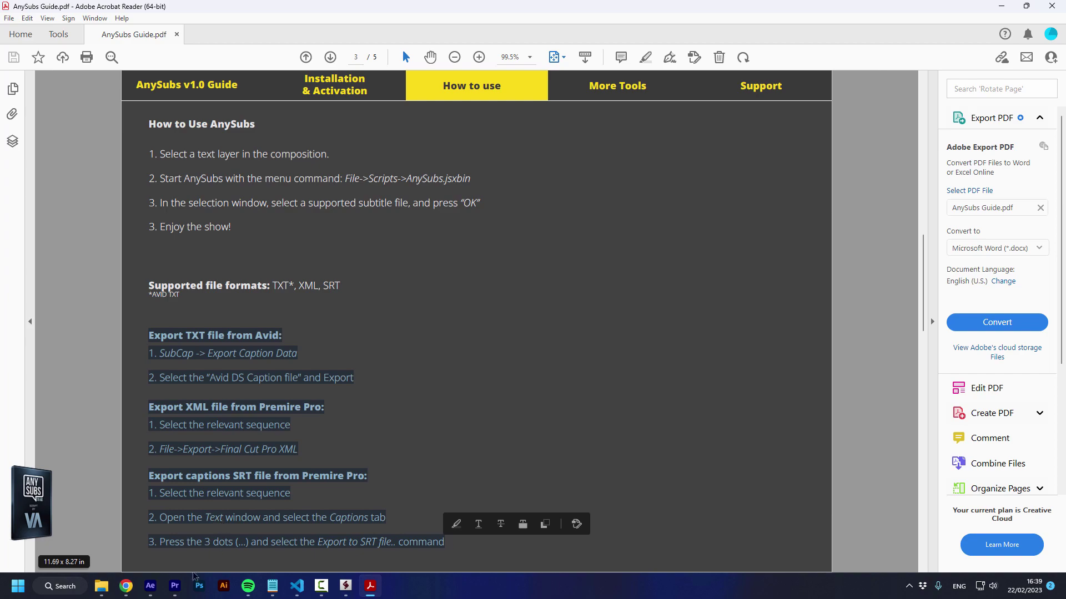
pyautogui.click(175, 589)
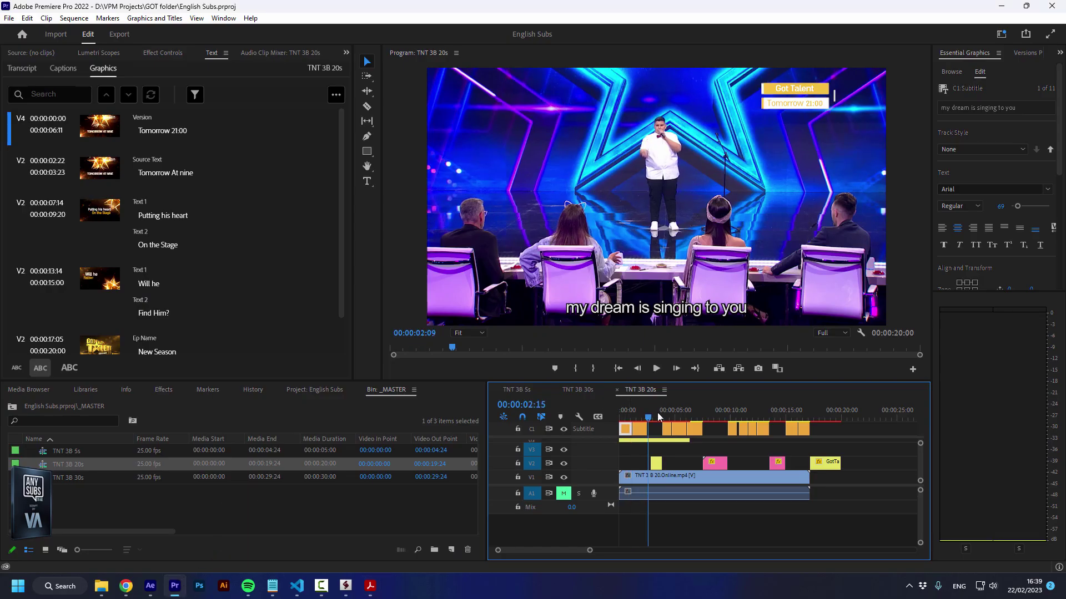
# Step: Export the TNT 3B 20s captions to SRT, overwriting the existing TNT 3B 20s.srt
pyautogui.moveTo(629, 418); pyautogui.dragTo(725, 417)
pyautogui.moveTo(659, 419); pyautogui.dragTo(679, 411)
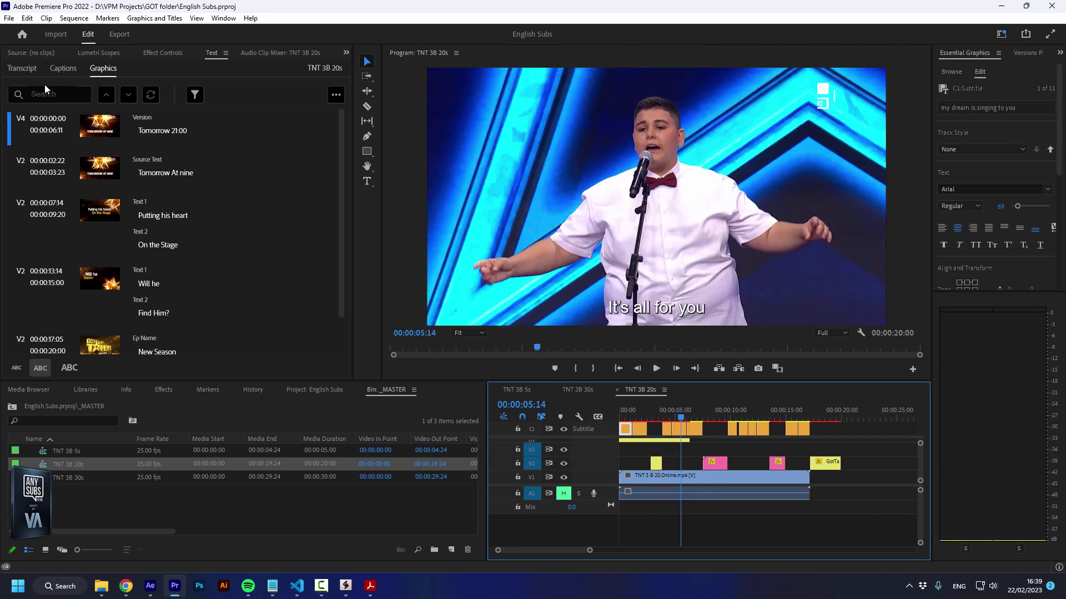
pyautogui.click(62, 68)
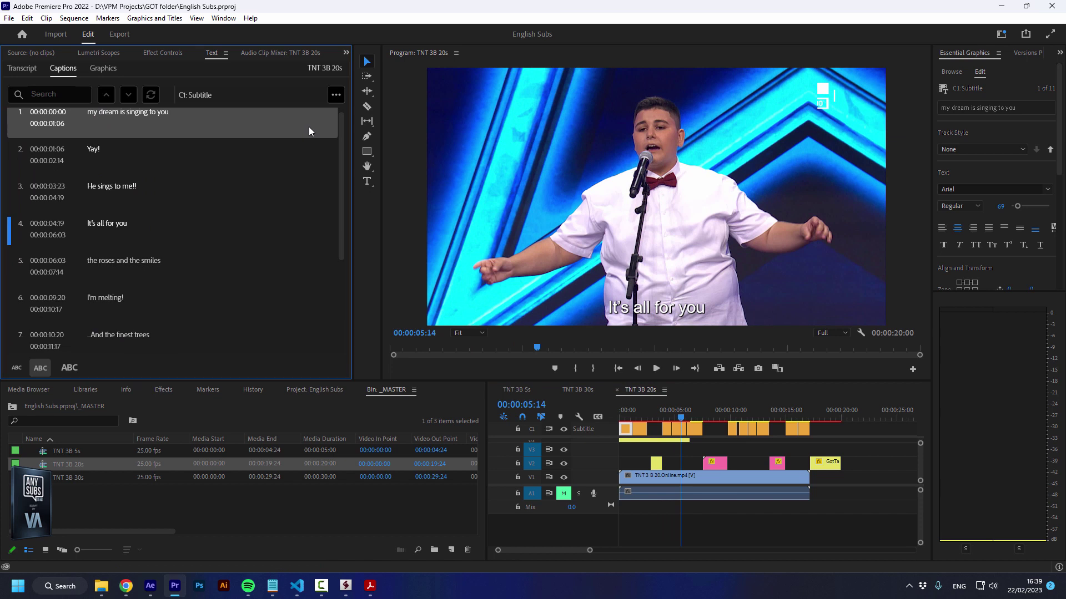
pyautogui.click(335, 96)
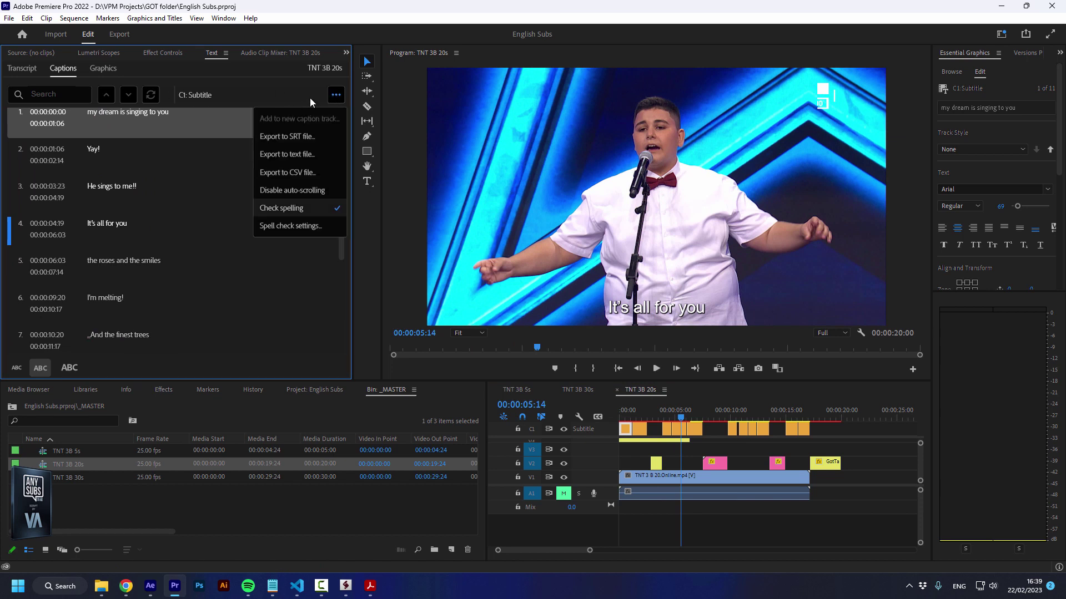
pyautogui.click(302, 139)
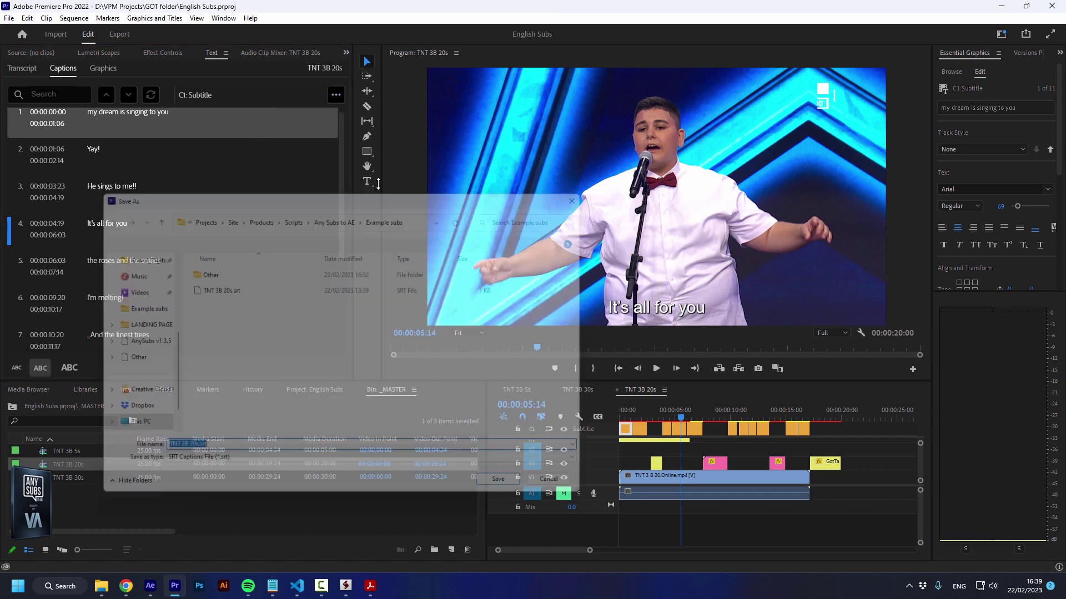
pyautogui.click(225, 288)
pyautogui.click(509, 493)
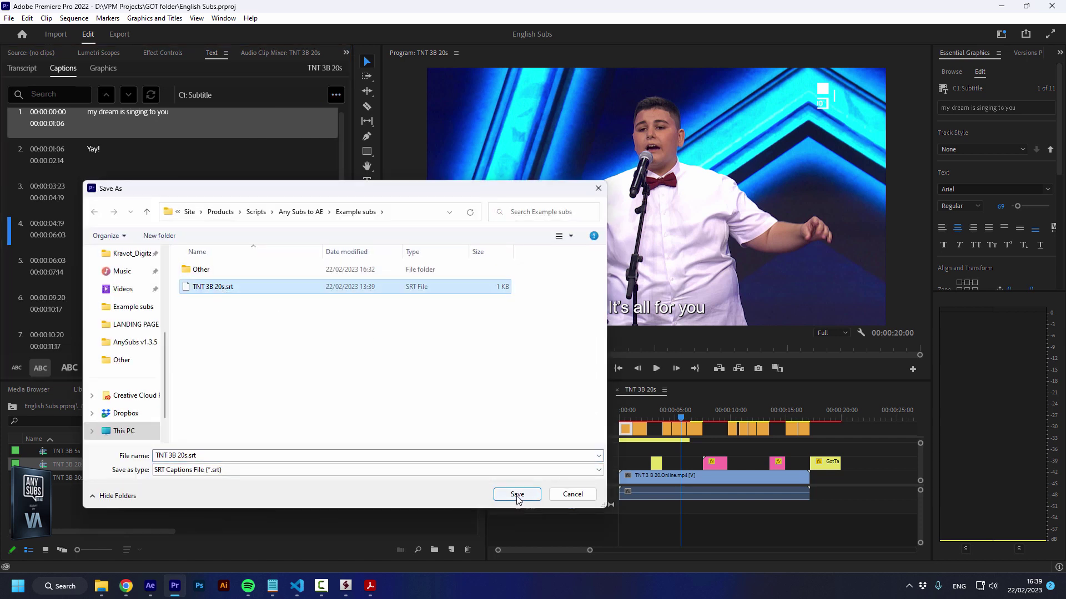
pyautogui.click(392, 367)
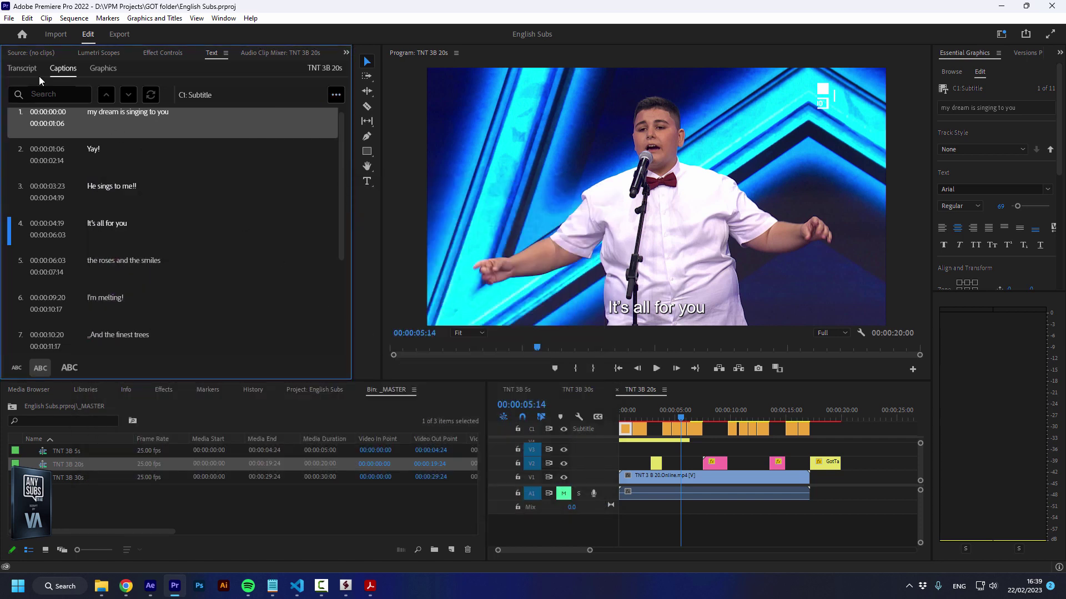
# Step: Switch to the TNT 3B 30s sequence and scrub through it
pyautogui.click(315, 390)
pyautogui.click(577, 390)
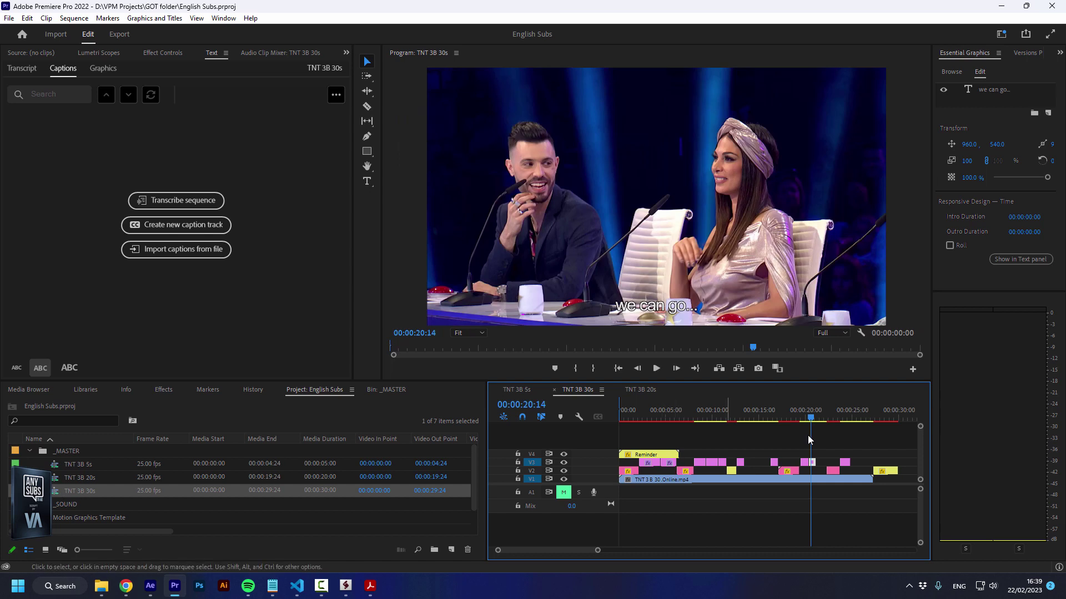
pyautogui.moveTo(816, 411)
pyautogui.mouseDown()
pyautogui.moveTo(797, 411)
pyautogui.moveTo(806, 411)
pyautogui.mouseUp()
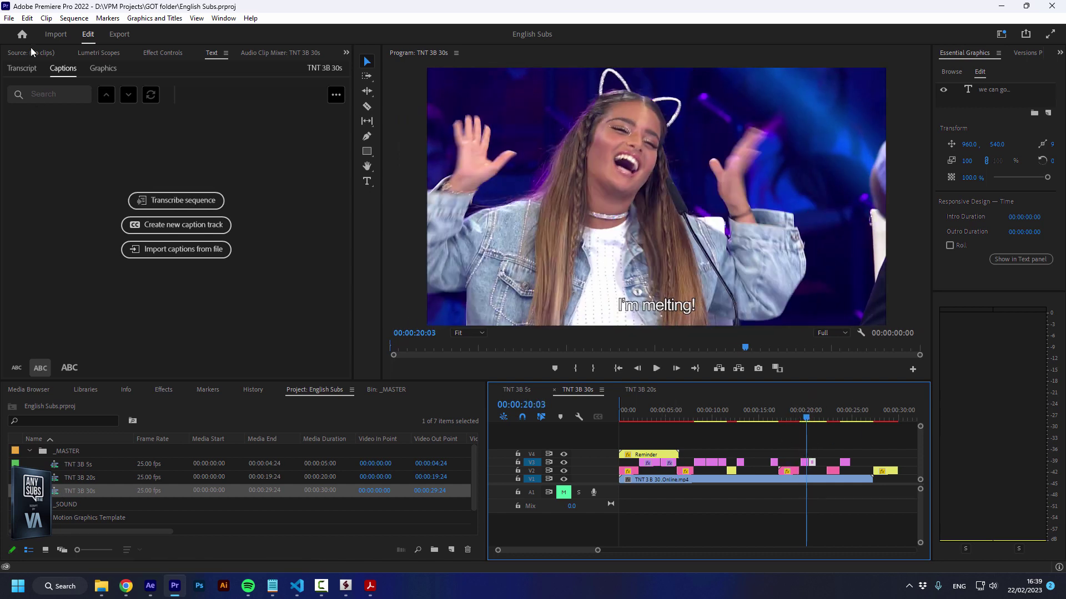
# Step: Export the sequence as Final Cut Pro XML 'TNT 3B 30s.xml', accepting the translation report
pyautogui.click(9, 18)
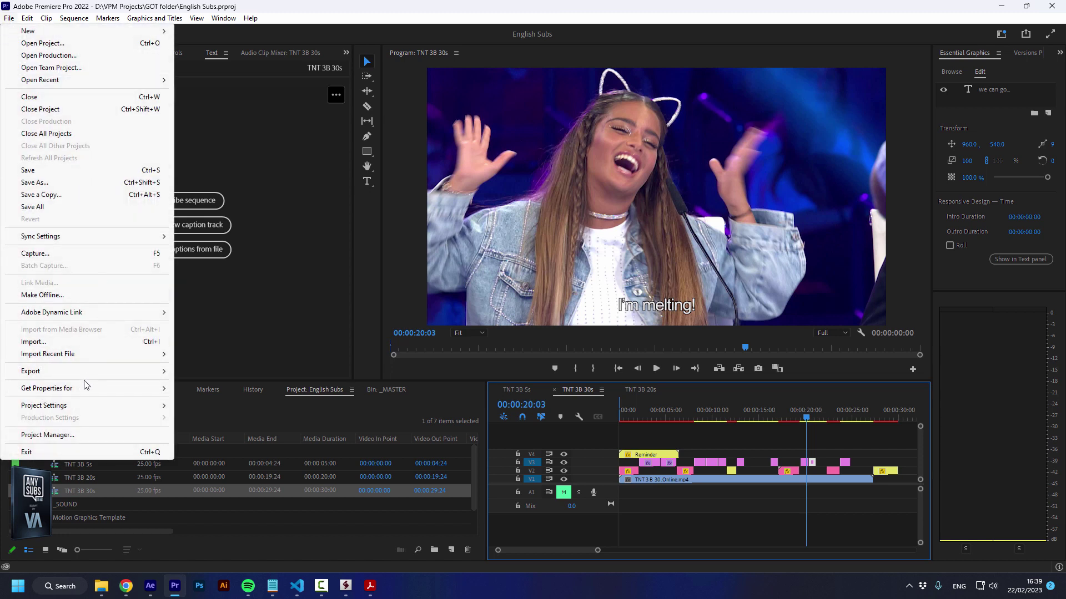
pyautogui.moveTo(87, 371)
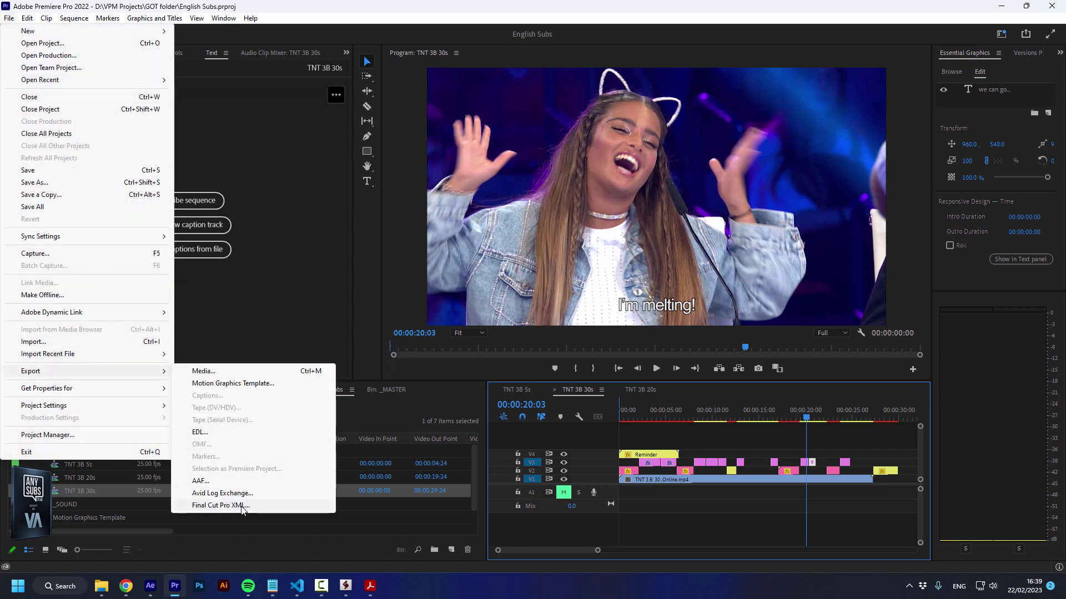
pyautogui.click(279, 508)
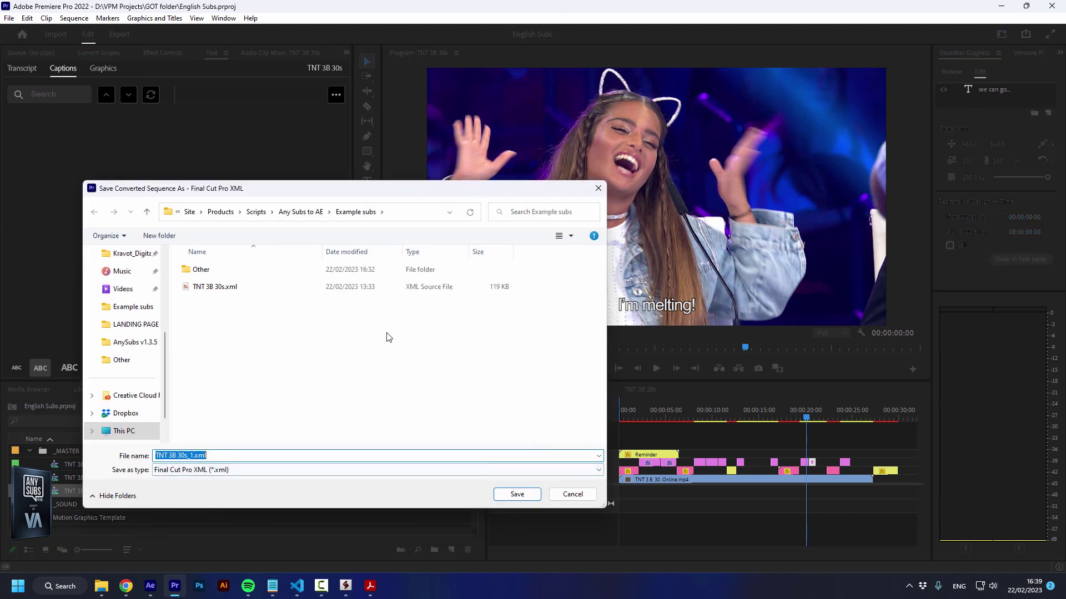
pyautogui.click(213, 289)
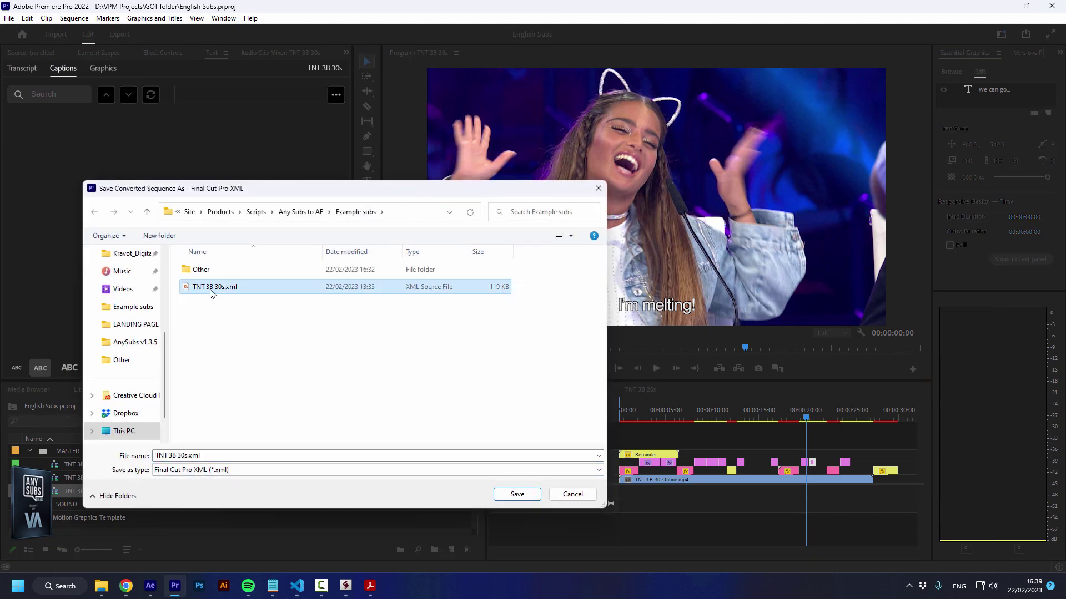
pyautogui.click(517, 494)
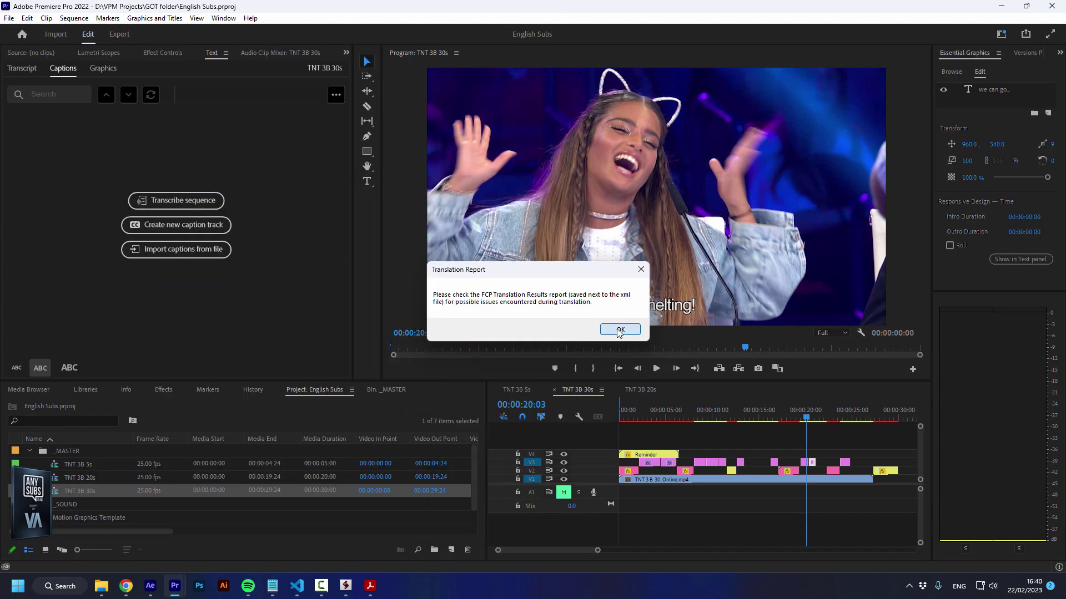
pyautogui.click(620, 330)
pyautogui.click(773, 416)
# Step: With the Wow graphic clip selected, add a text layer reading 'lkjsdhkhsdkgh' in the Program monitor
pyautogui.click(776, 464)
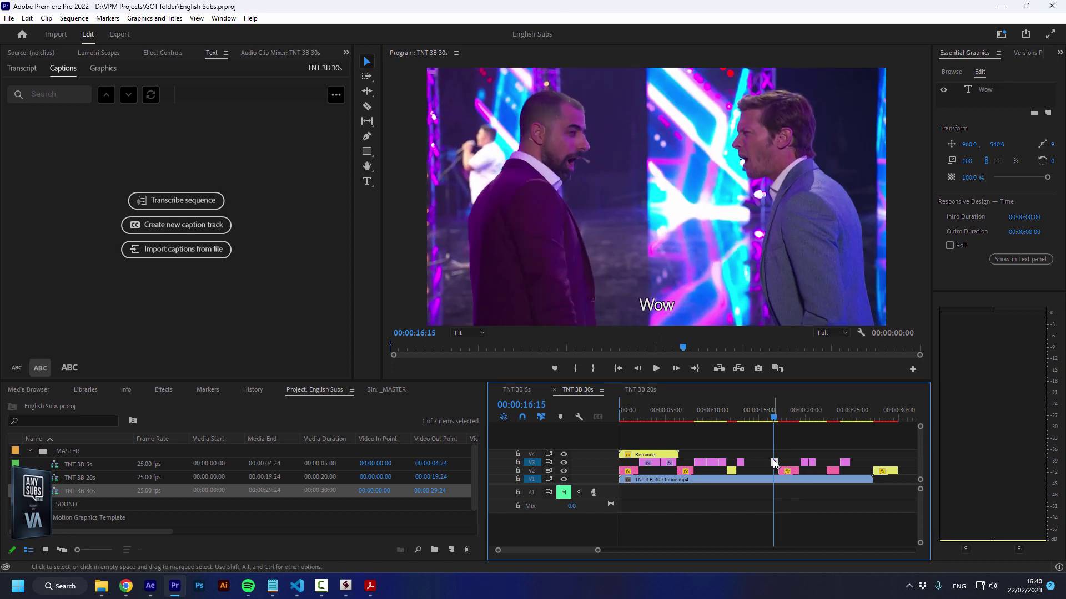
pyautogui.click(366, 181)
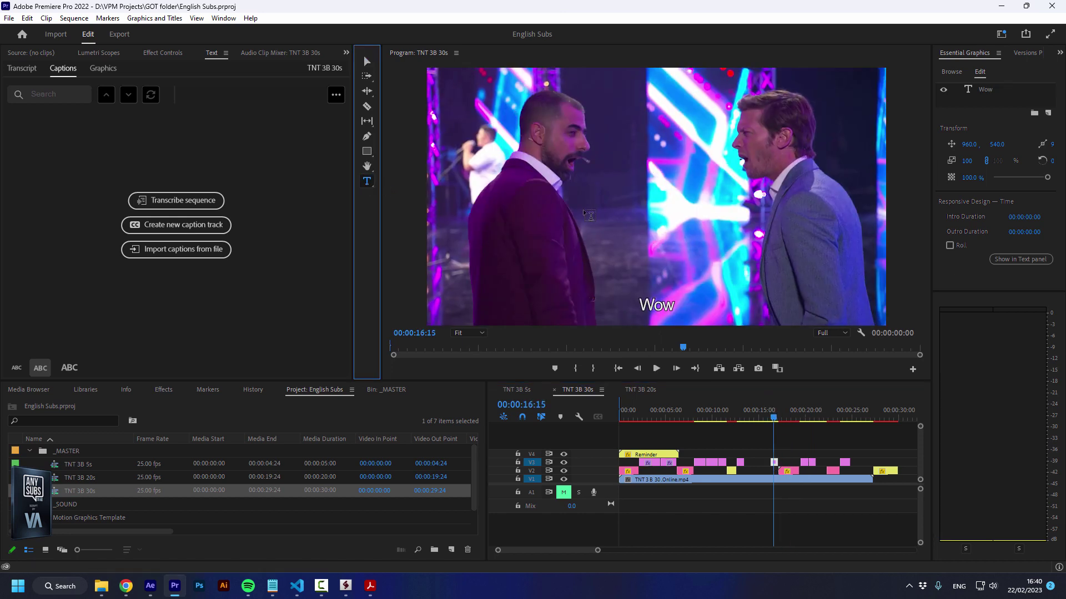
pyautogui.click(627, 213)
pyautogui.write('lkjsdhkhsdkgh')
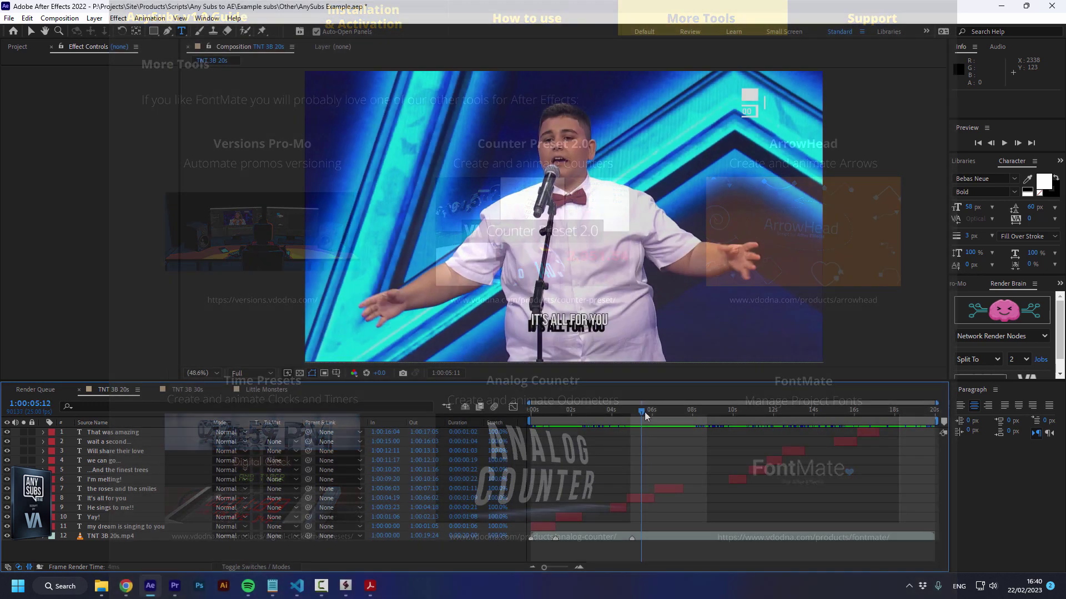
pyautogui.moveTo(650, 411)
pyautogui.mouseDown()
pyautogui.moveTo(664, 425)
pyautogui.moveTo(652, 427)
pyautogui.mouseUp()
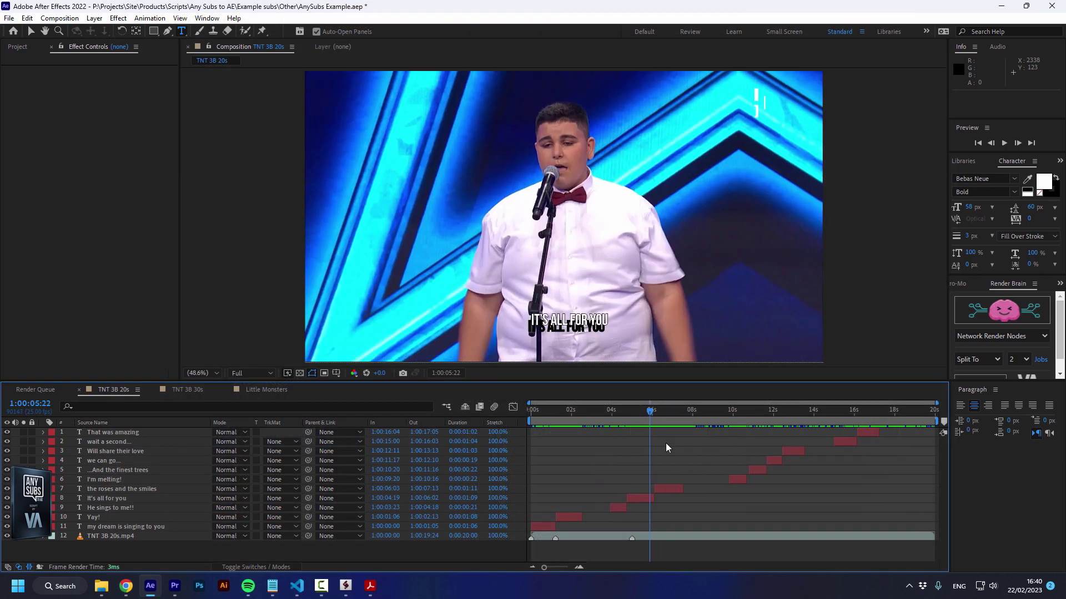